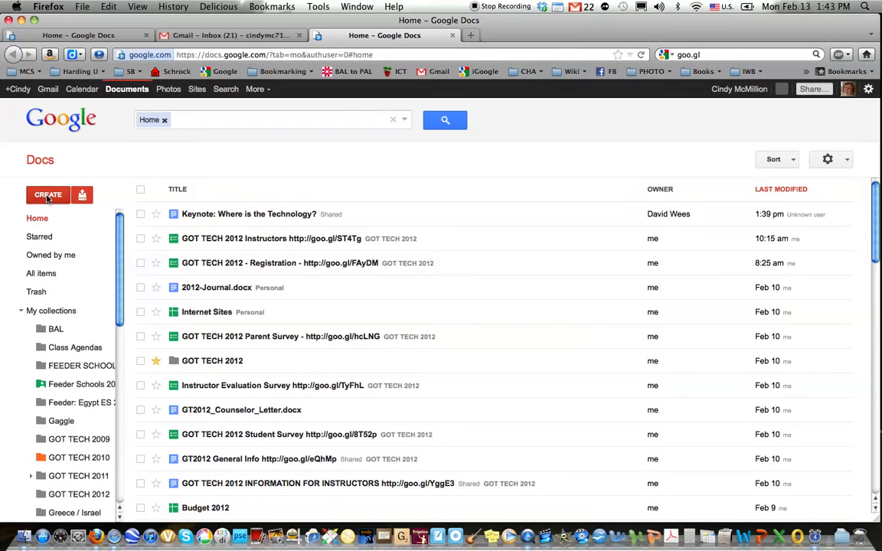
- Create a new blank spreadsheet from the Google Docs CREATE menu
left_click(47, 195)
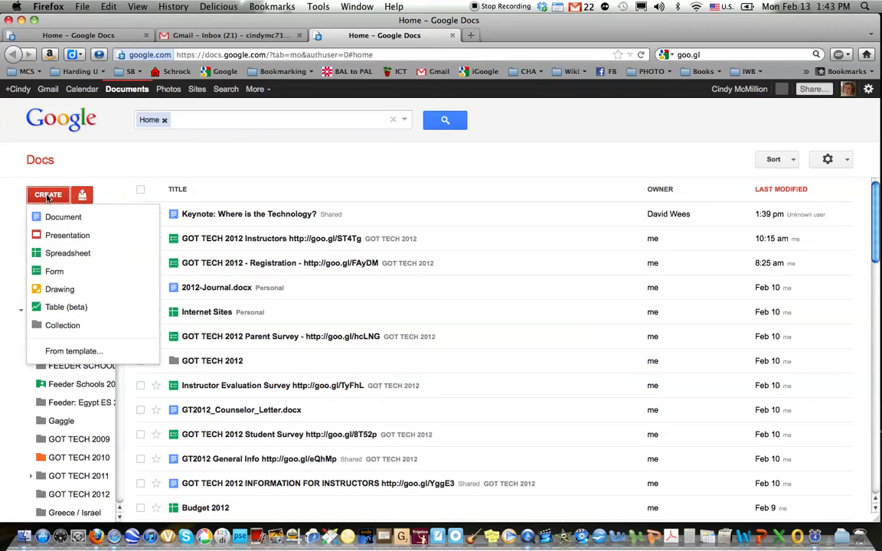
left_click(61, 255)
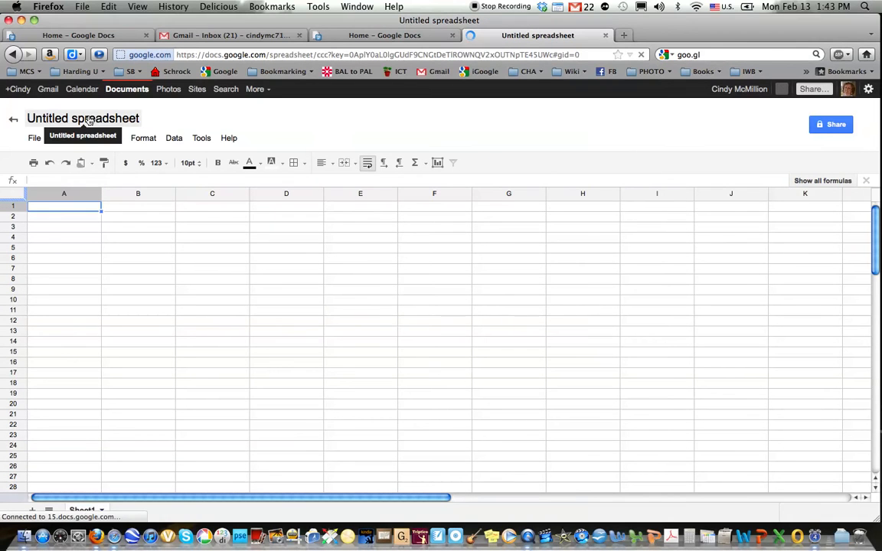
- Rename the untitled spreadsheet to '2011 Sunday School Attendance'
left_click(86, 120)
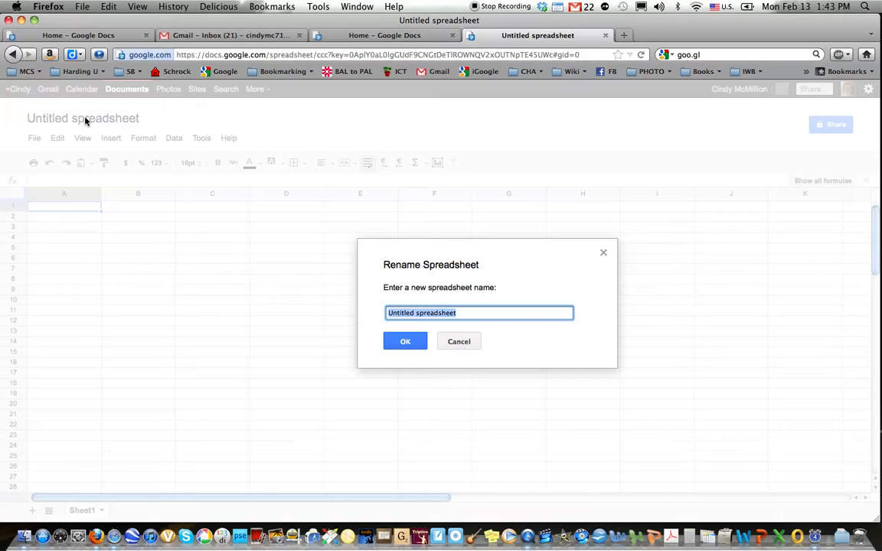
type("2011")
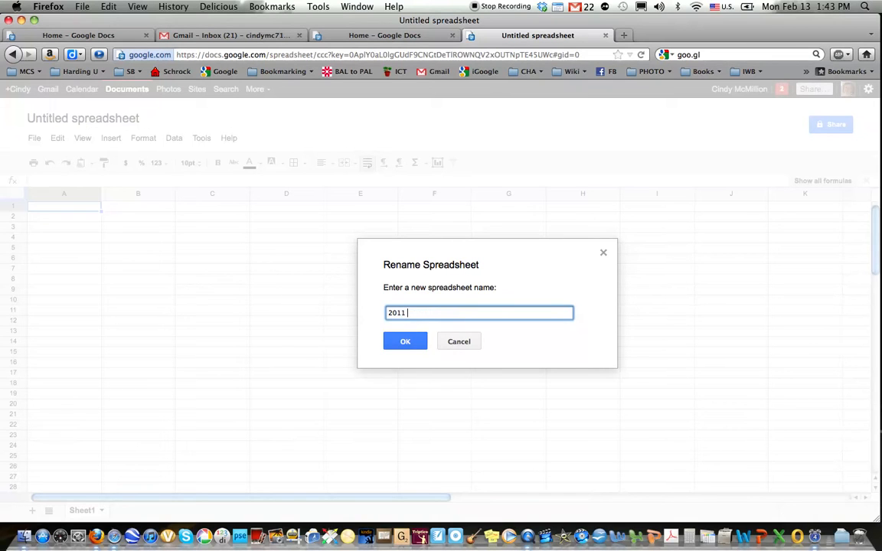
type(" Sunday School Attendance")
left_click(404, 341)
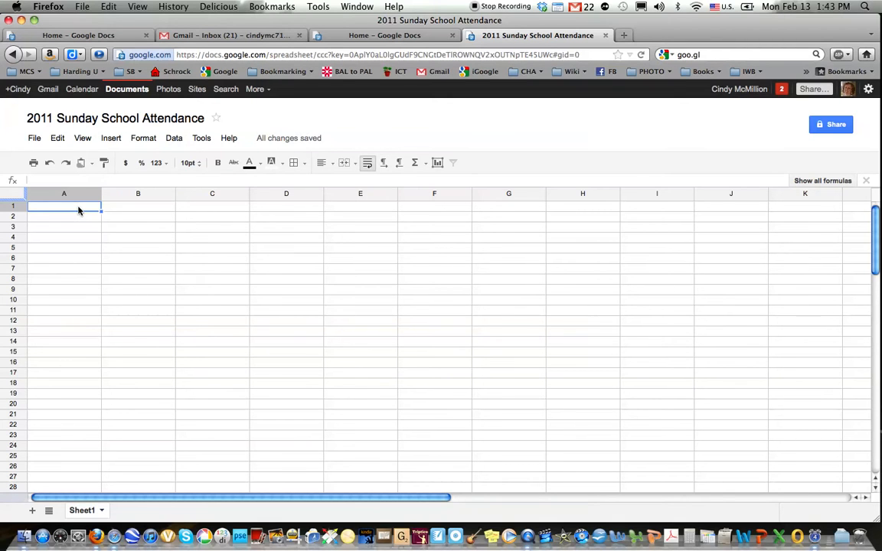
- Paste the attendance table into A1 and widen column A to fit the group names
key("super+v")
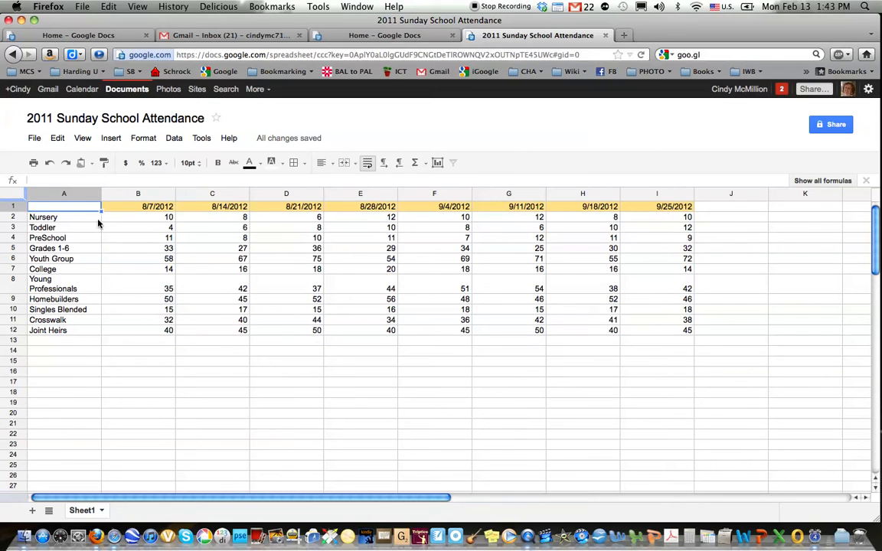
left_click_drag(101, 193, 125, 193)
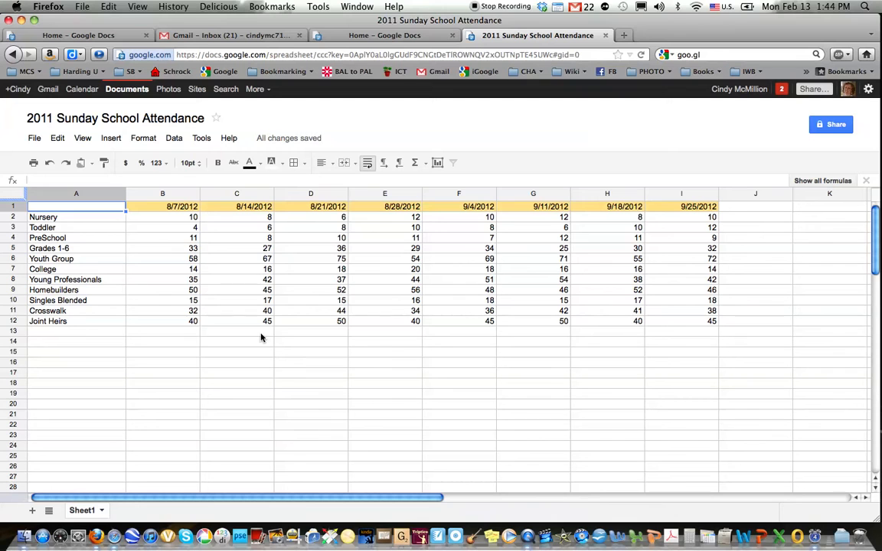
- Try the chart setup, cancel it, and drag across the table data
left_click(437, 163)
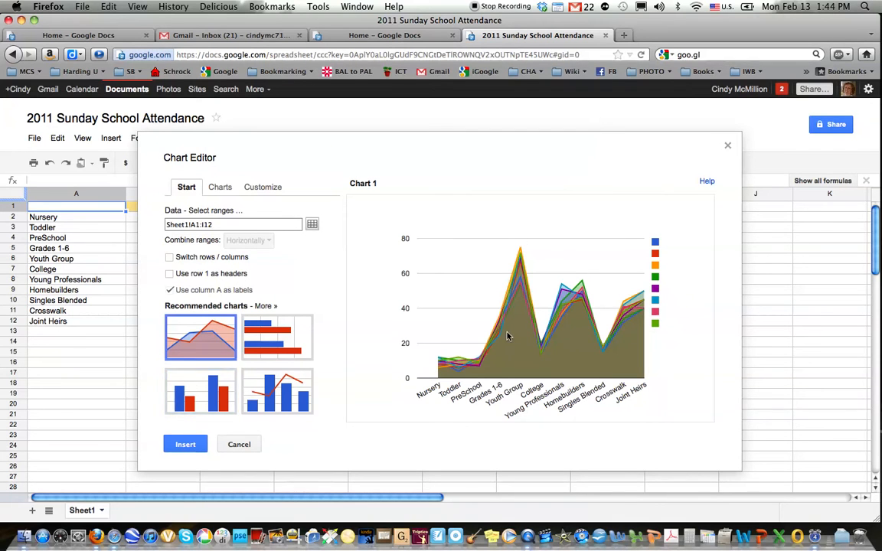
left_click(240, 444)
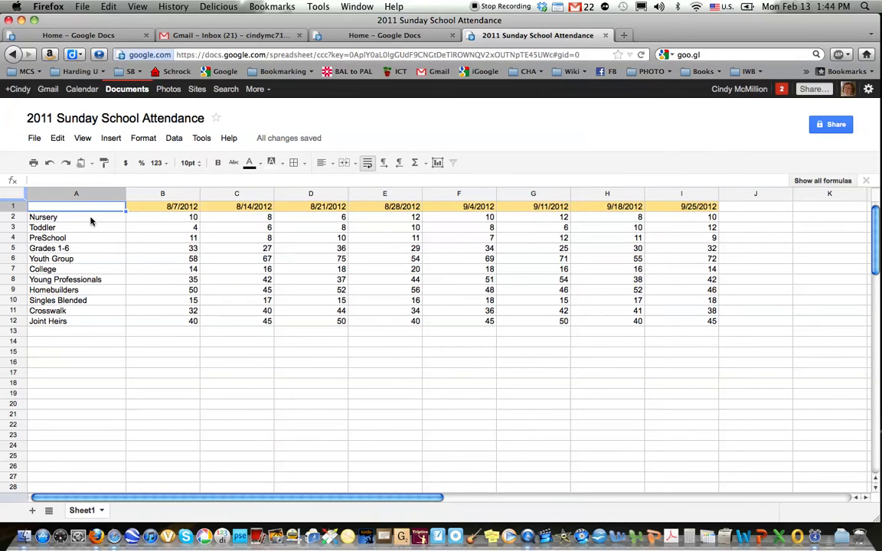
left_click_drag(127, 209, 451, 284)
left_click_drag(512, 329, 506, 326)
left_click(226, 378)
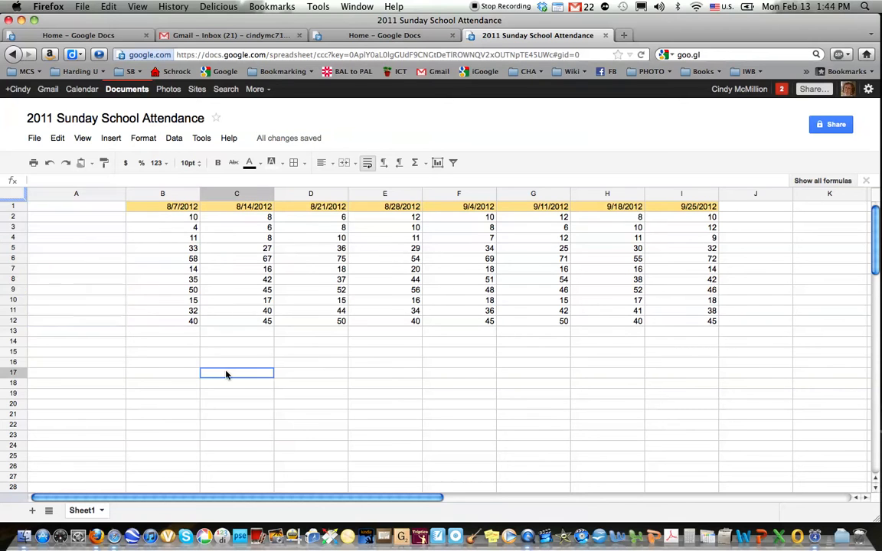
- Undo the fill that erased the group labels and select the table A1:I12
key("super+z")
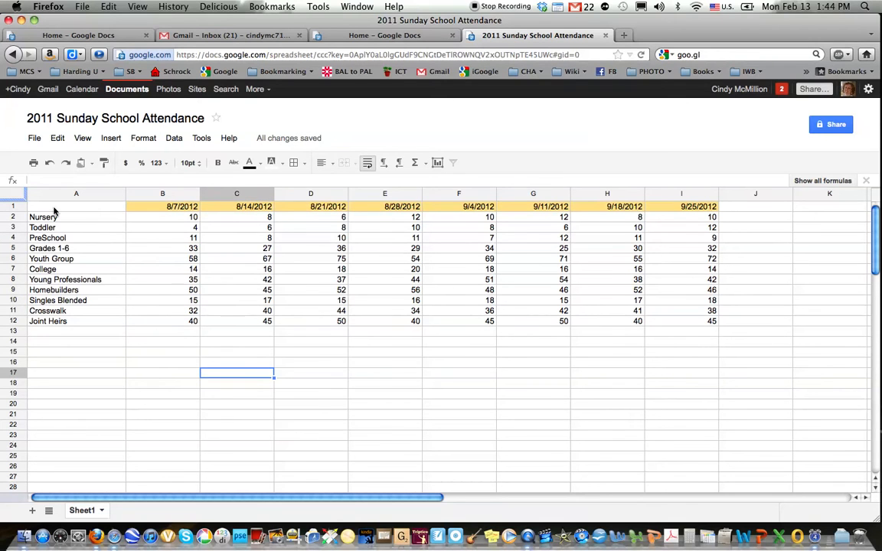
left_click(100, 208)
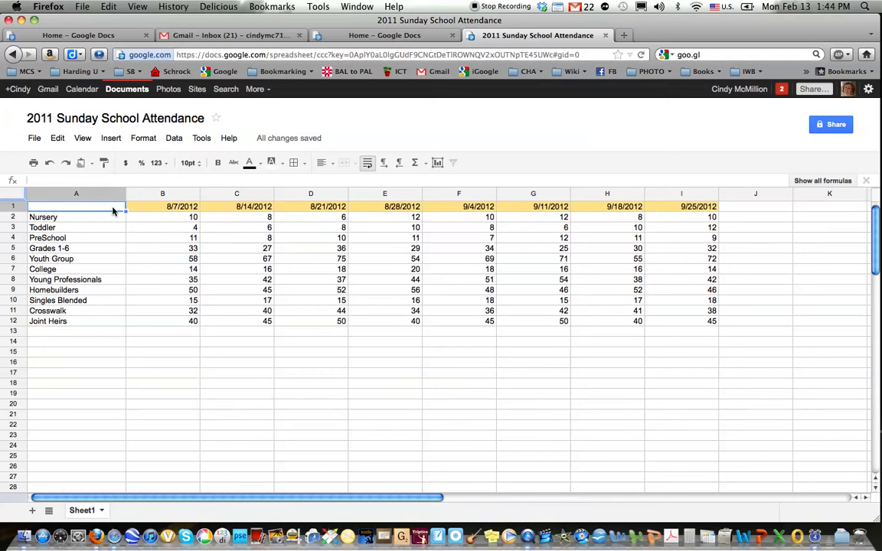
left_click(687, 324, "shift")
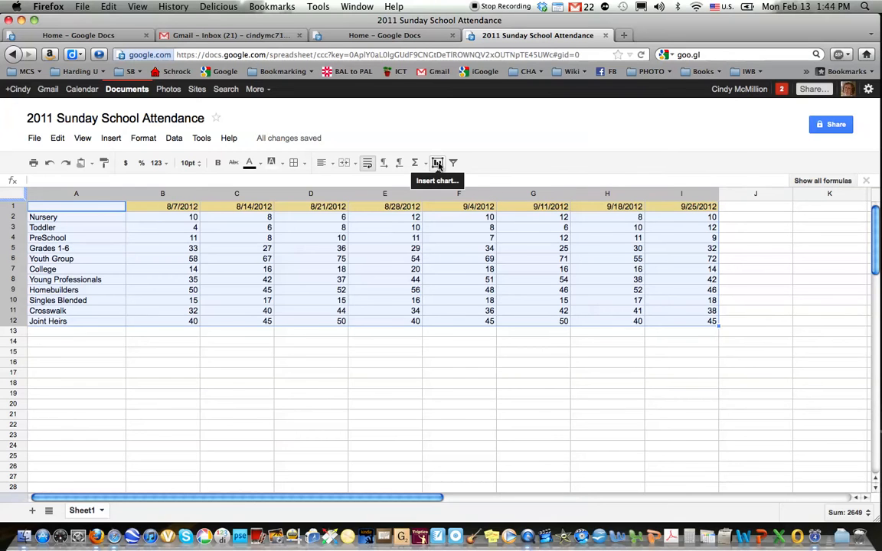
- Start a chart from A1:I12 using row 1 dates as headers, toggling rows/columns on and off
left_click(437, 163)
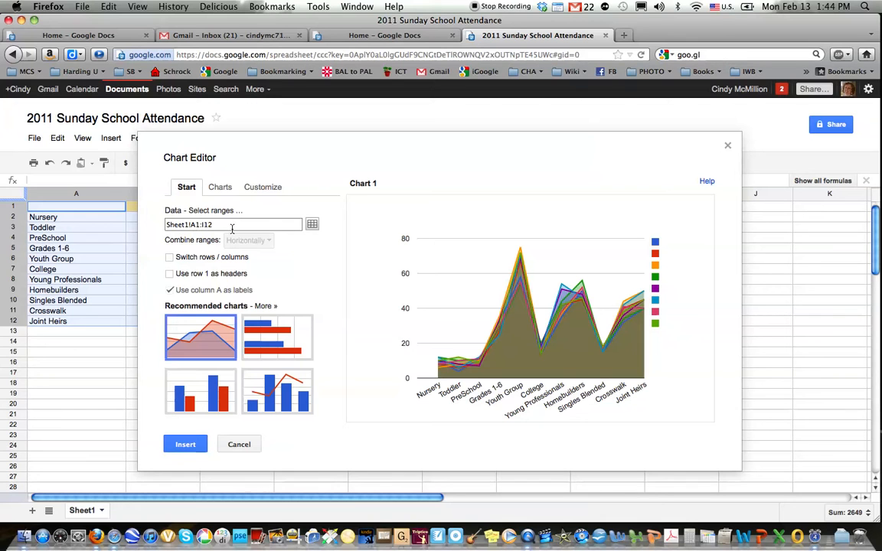
left_click(169, 274)
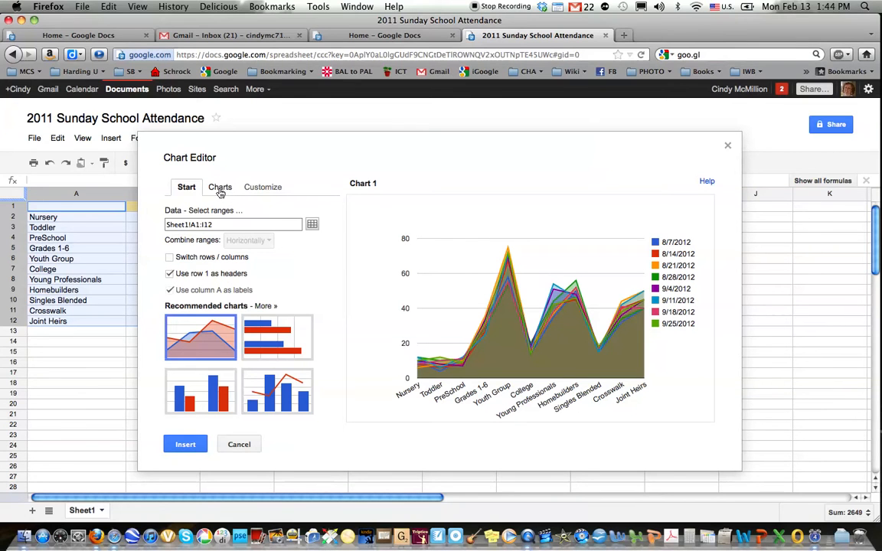
left_click(170, 258)
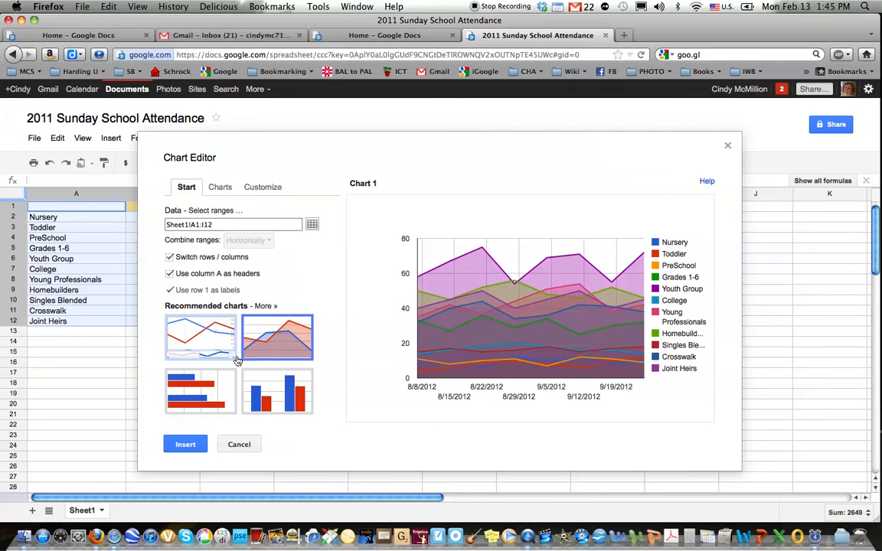
left_click(170, 258)
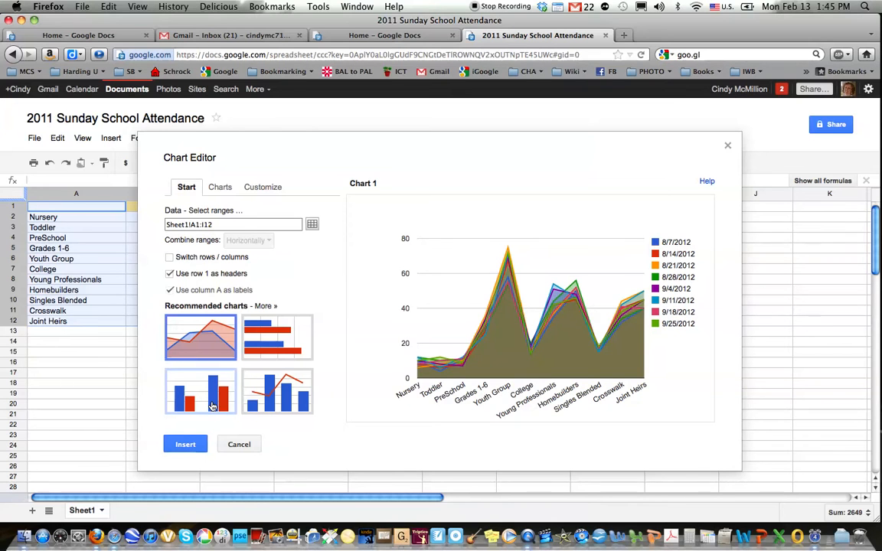
- Compare the bar chart and other chart options, then insert a column chart
left_click(212, 407)
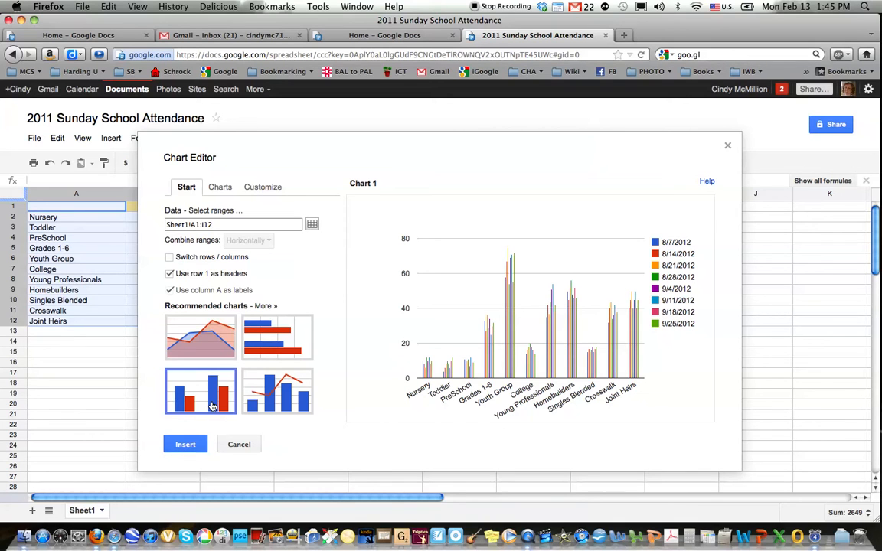
left_click(278, 345)
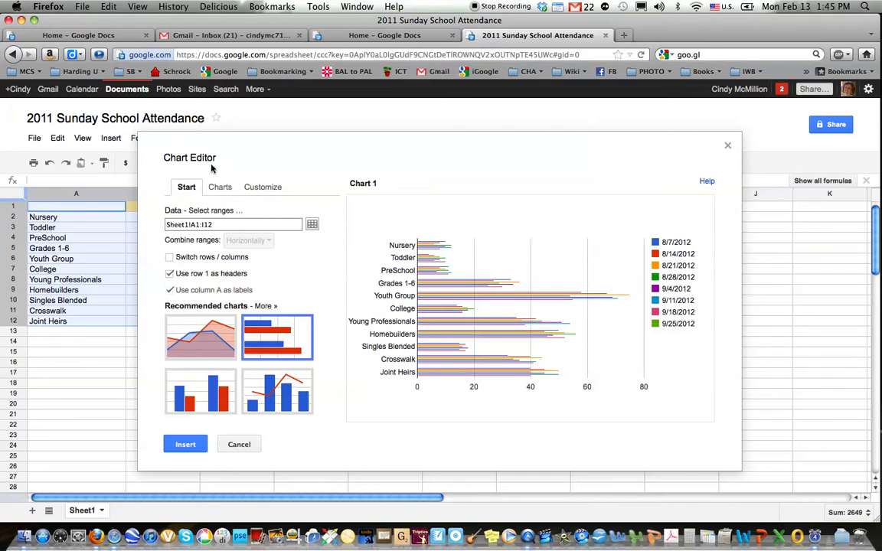
left_click(219, 192)
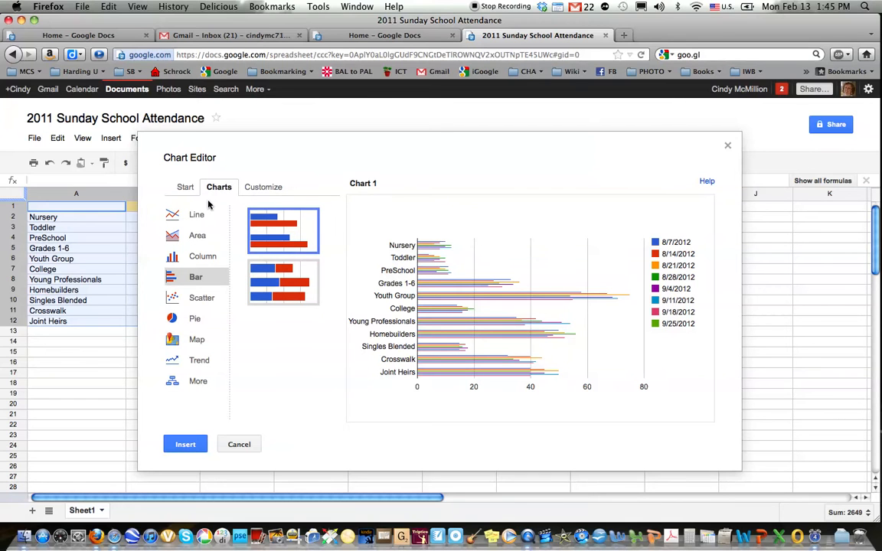
left_click(268, 189)
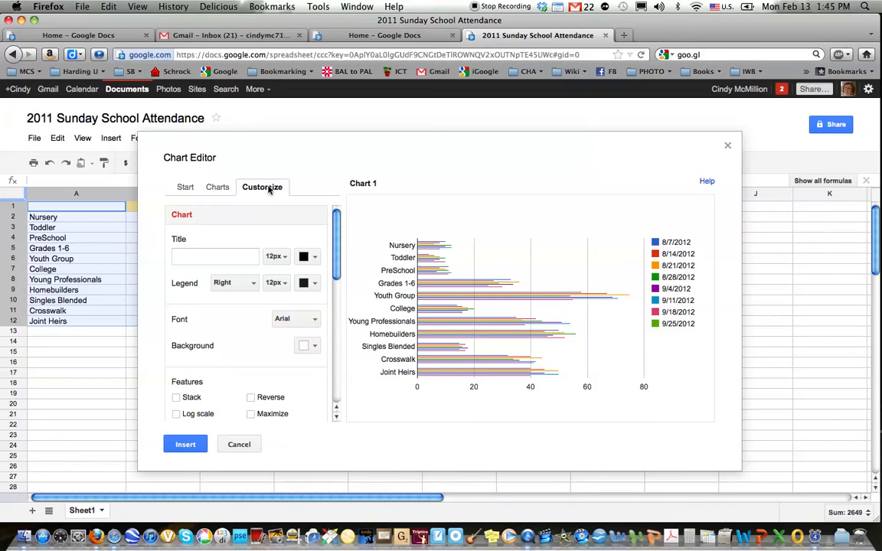
left_click(183, 189)
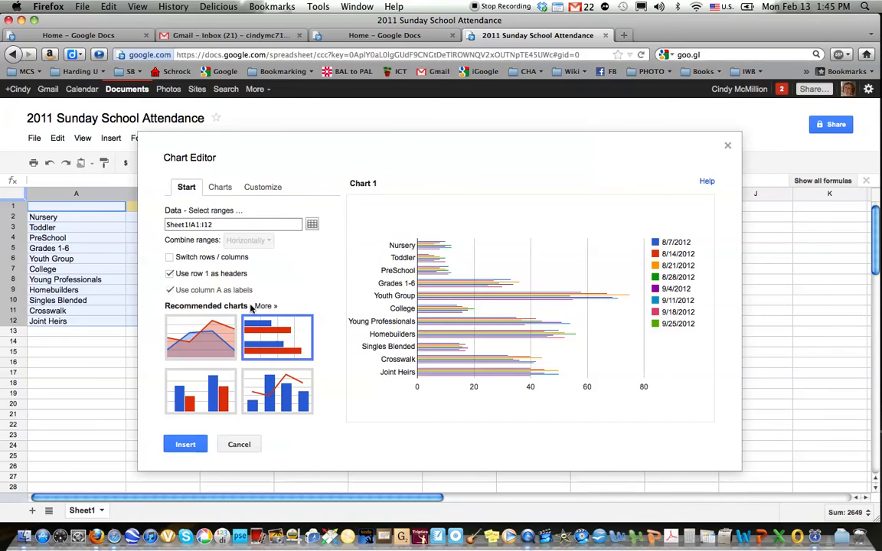
left_click(206, 400)
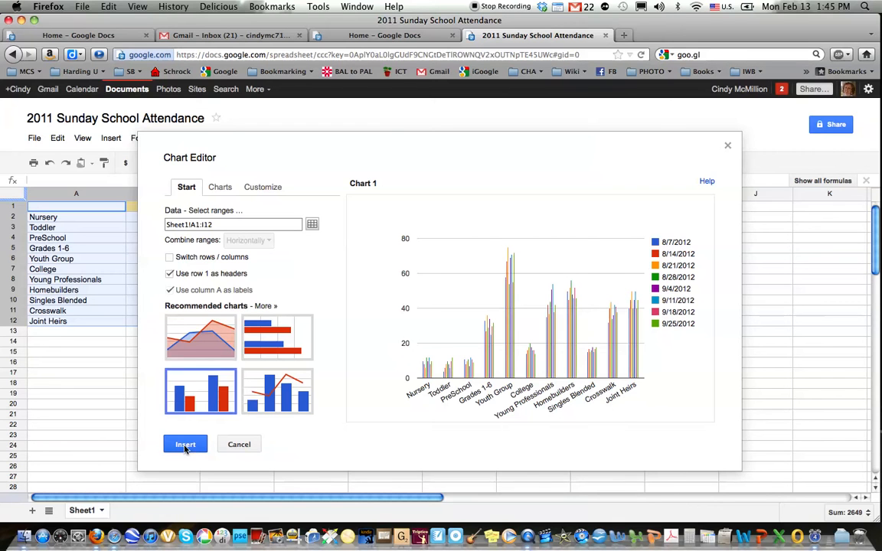
left_click(184, 446)
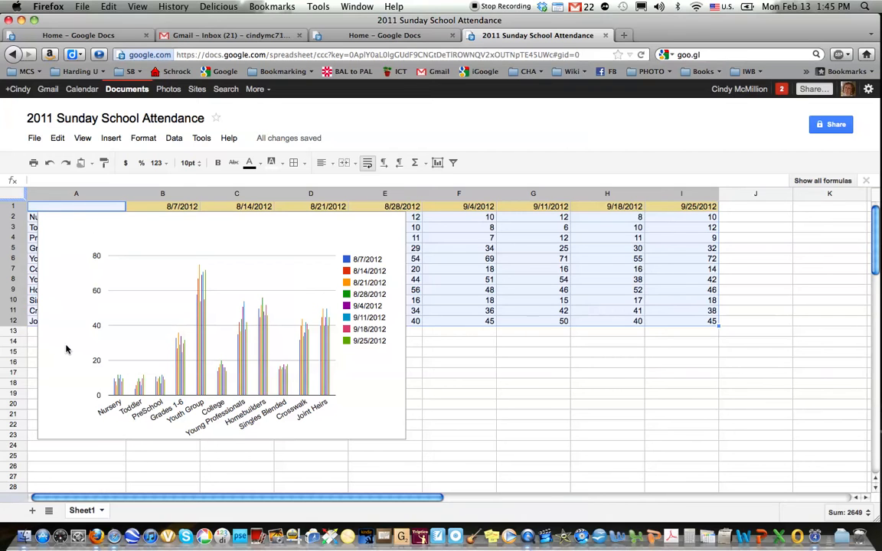
- Move Chart 1 from Sheet1 onto its own sheet, Chart1
left_click(70, 427)
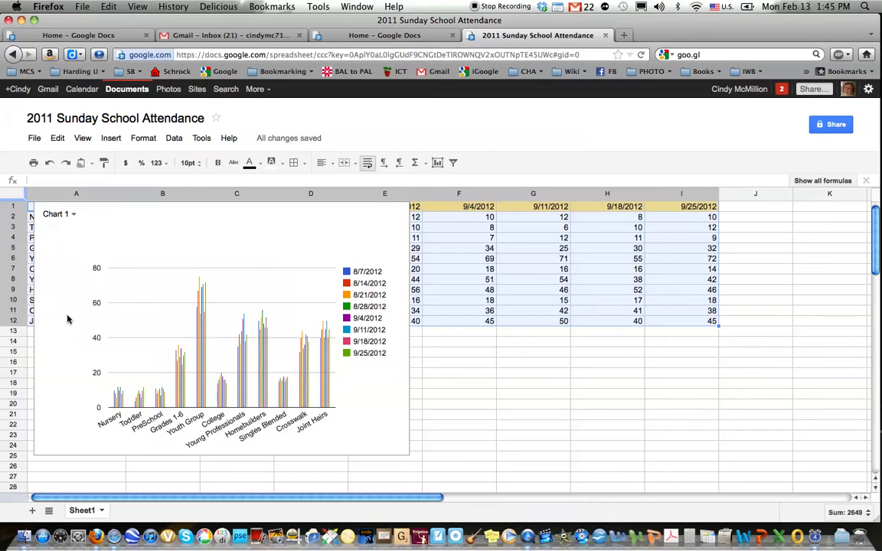
left_click(73, 217)
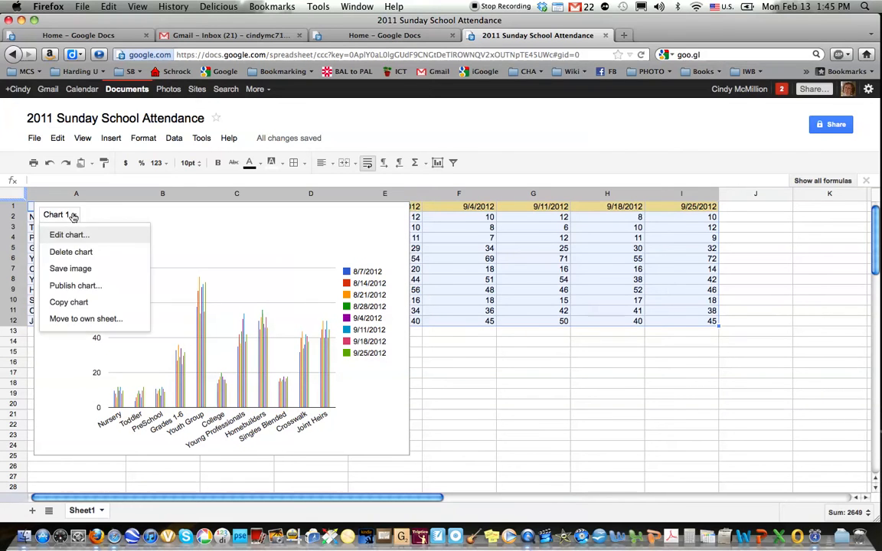
left_click(68, 321)
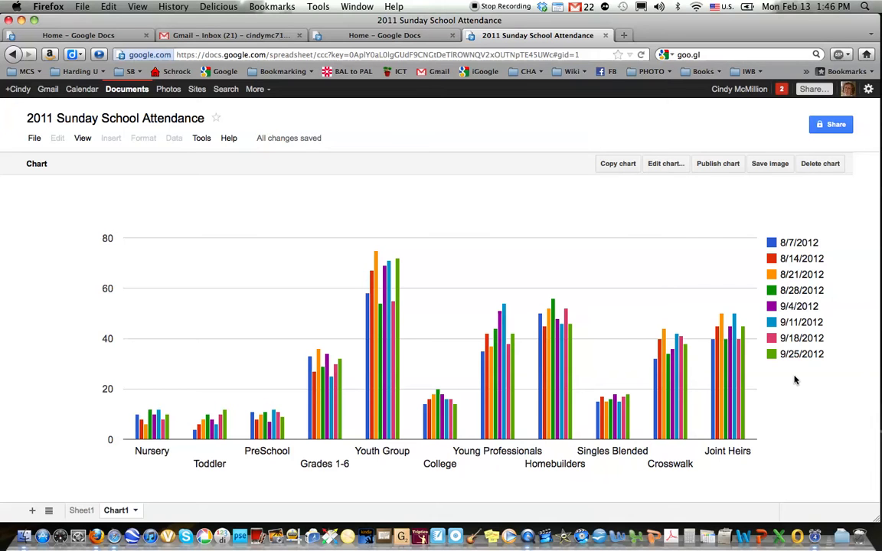
mouse_move(677, 381)
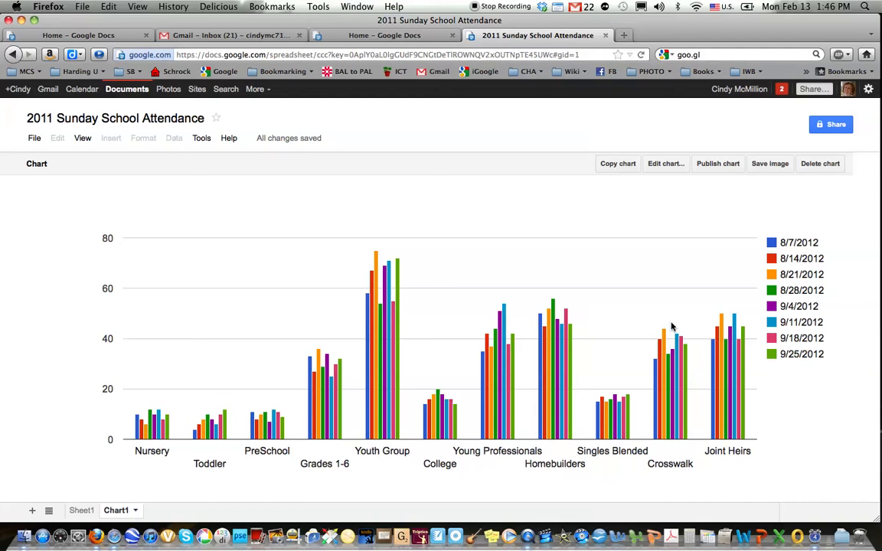
- Switch rows and columns so dates form the axis and each class is a series
left_click(666, 164)
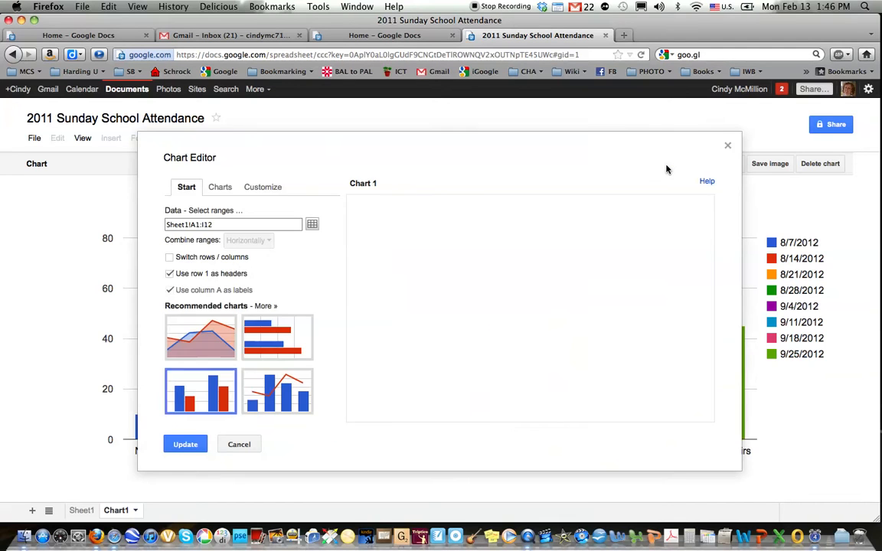
left_click(170, 258)
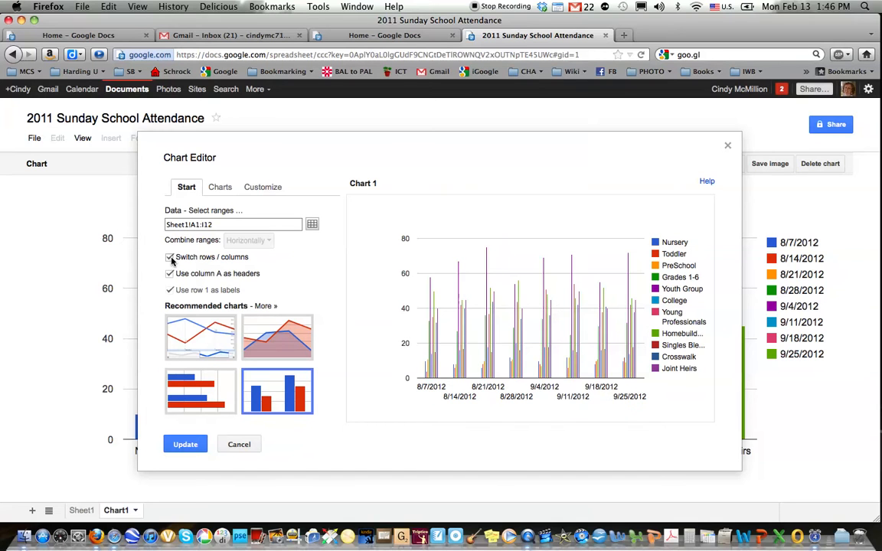
left_click(184, 445)
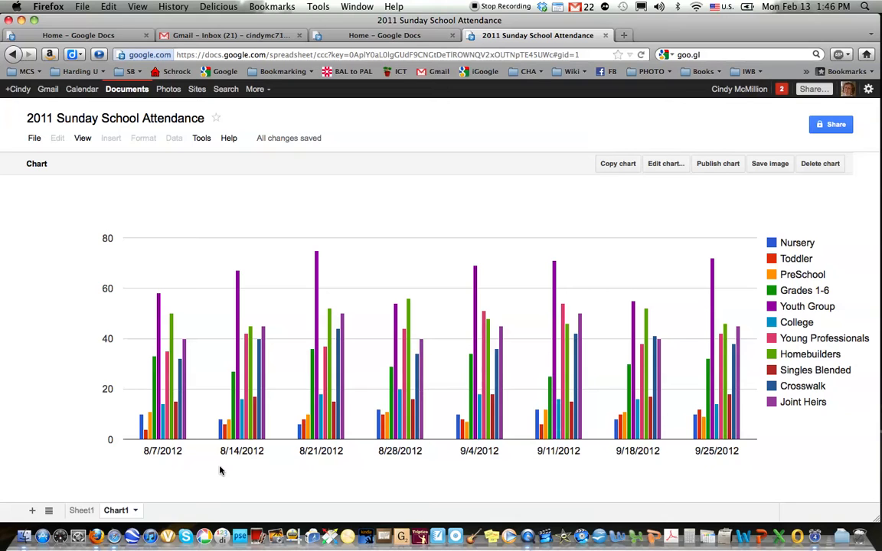
- Return to Sheet1 and open the spreadsheet's Share settings
mouse_move(396, 433)
left_click(79, 510)
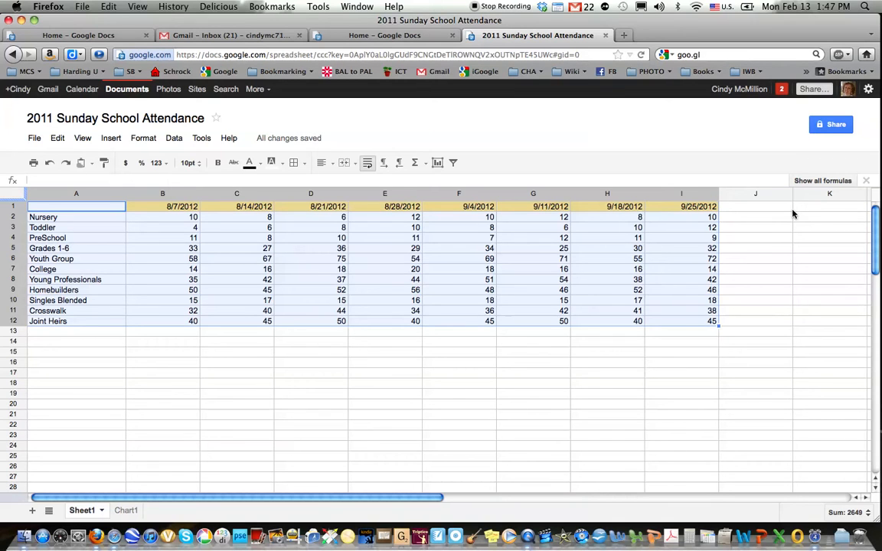
left_click(839, 127)
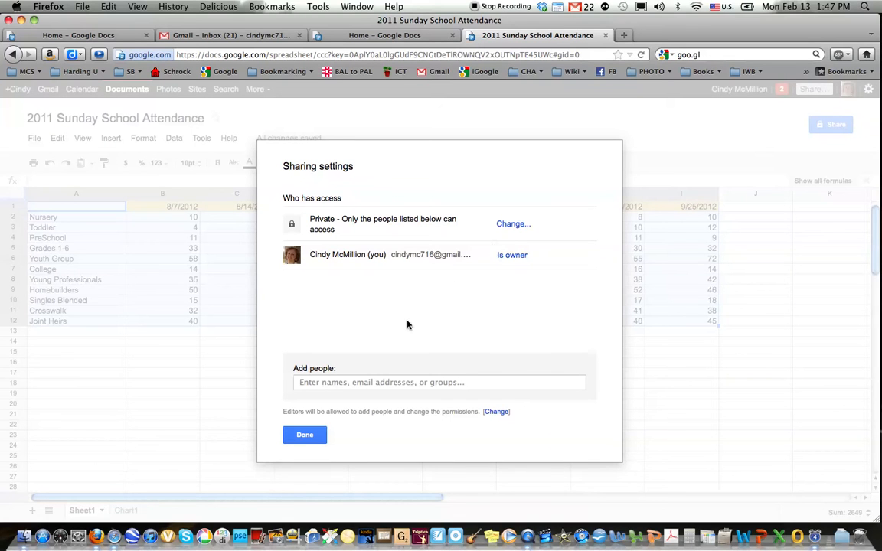
- Add the collaborator's e-mail address from the contact suggestions as an editor
left_click(342, 383)
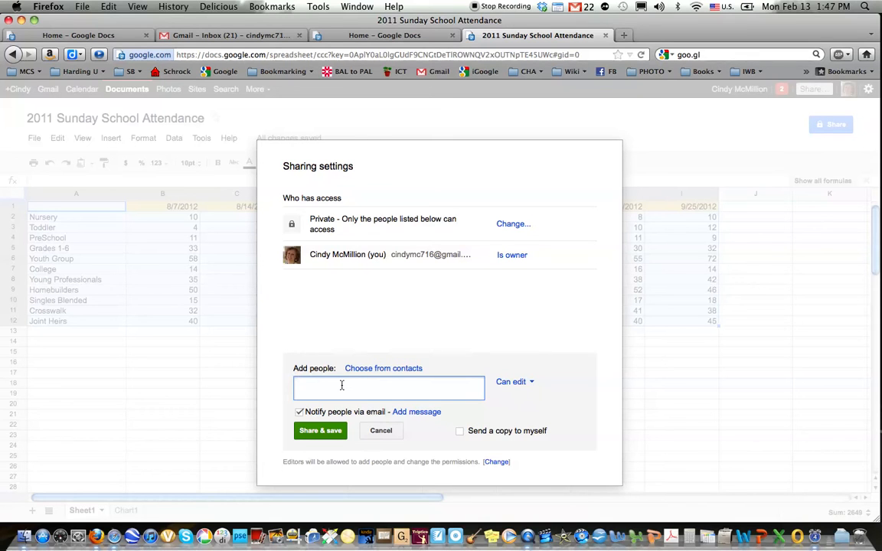
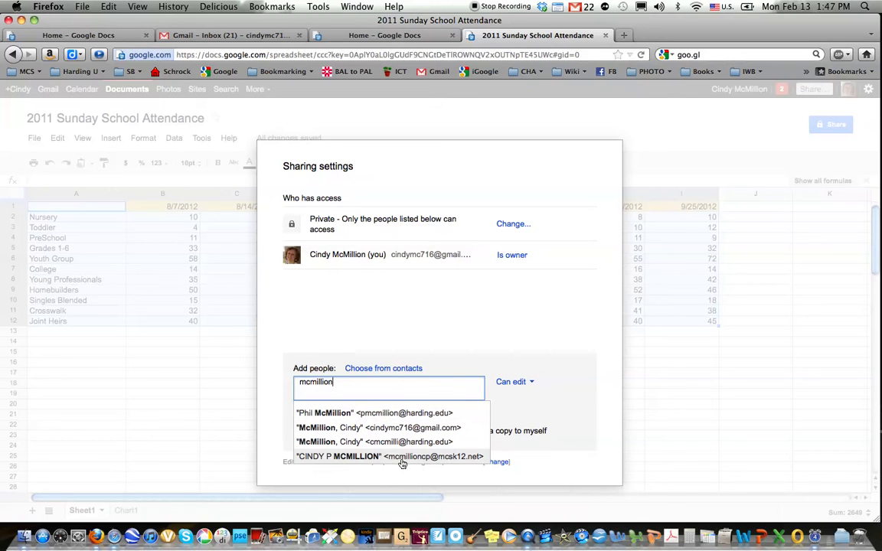
left_click(403, 457)
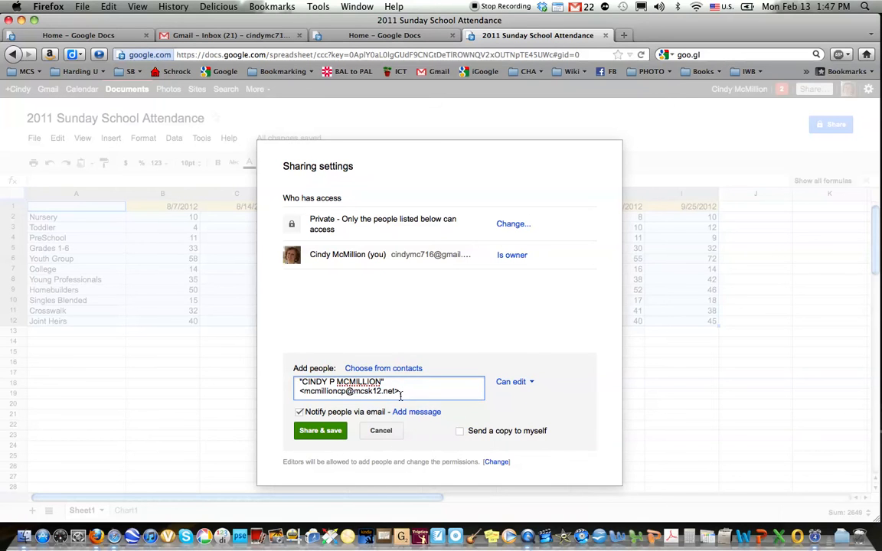
left_click_drag(405, 392, 290, 381)
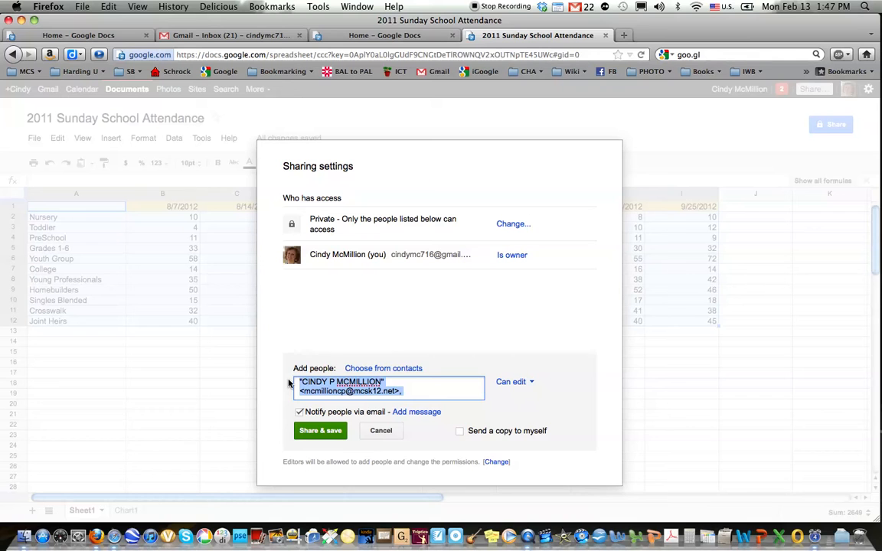
type("di")
key("BackSpace")
key("BackSpace")
type("vick")
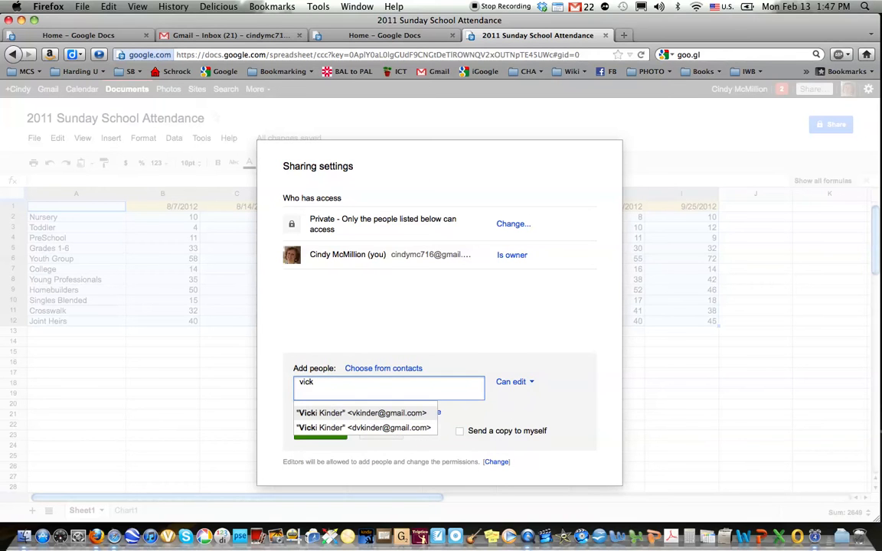
left_click(337, 414)
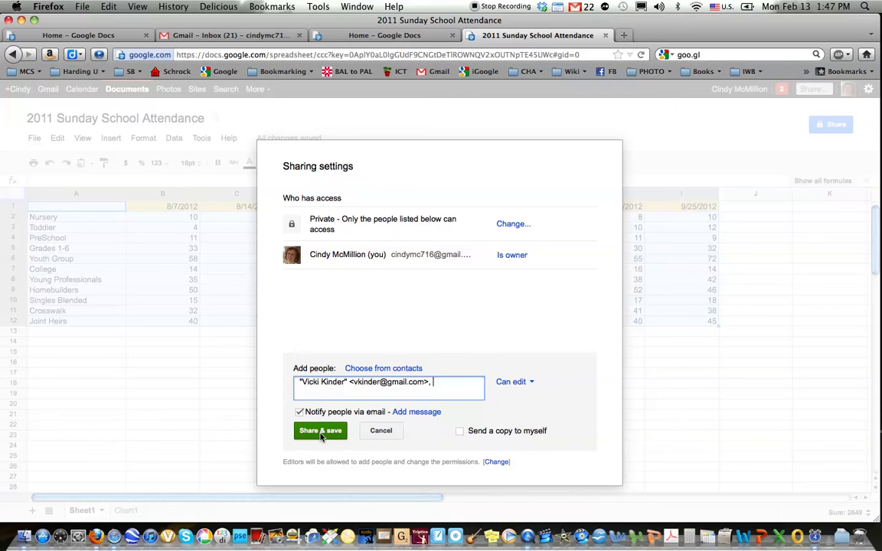
left_click(359, 301)
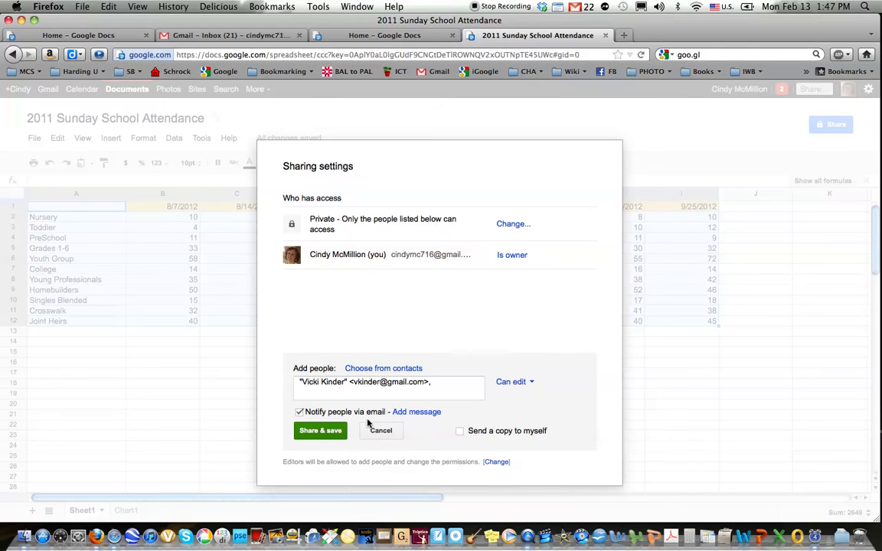
- Add a short practice note to the collaborator, share, and open the visibility options
left_click(414, 412)
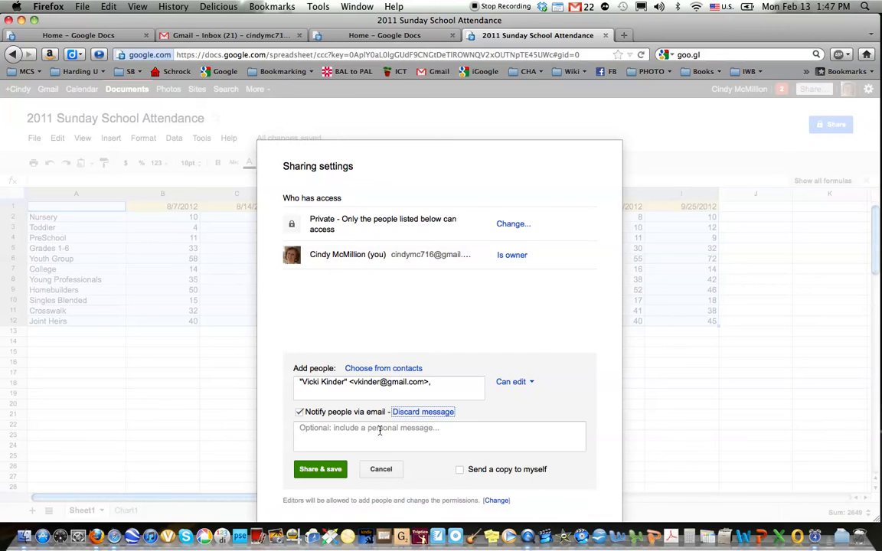
left_click(380, 432)
type("This")
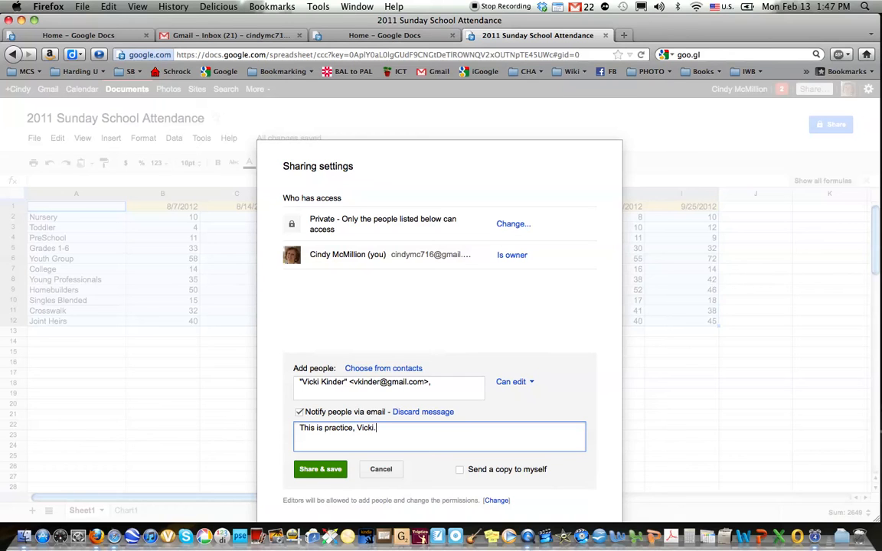
type("is practice, Vicki.  Ignore it.")
left_click(315, 471)
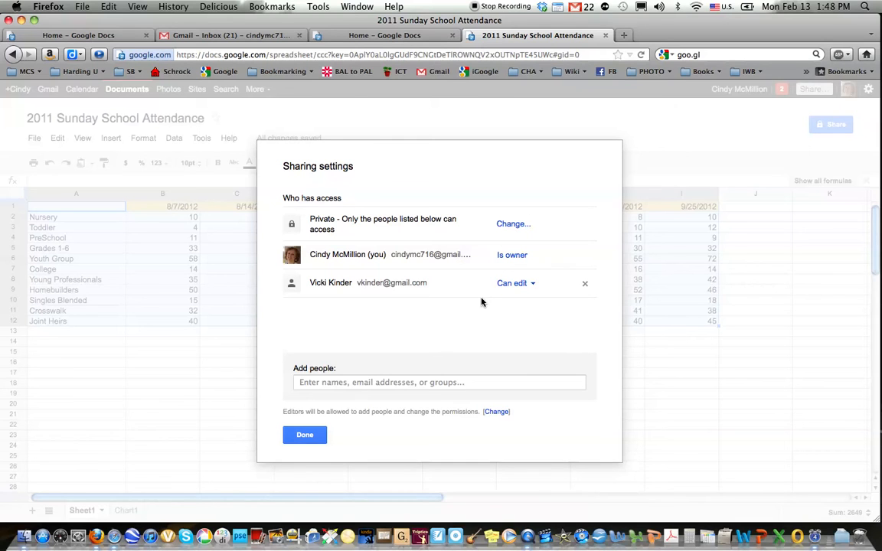
left_click(523, 227)
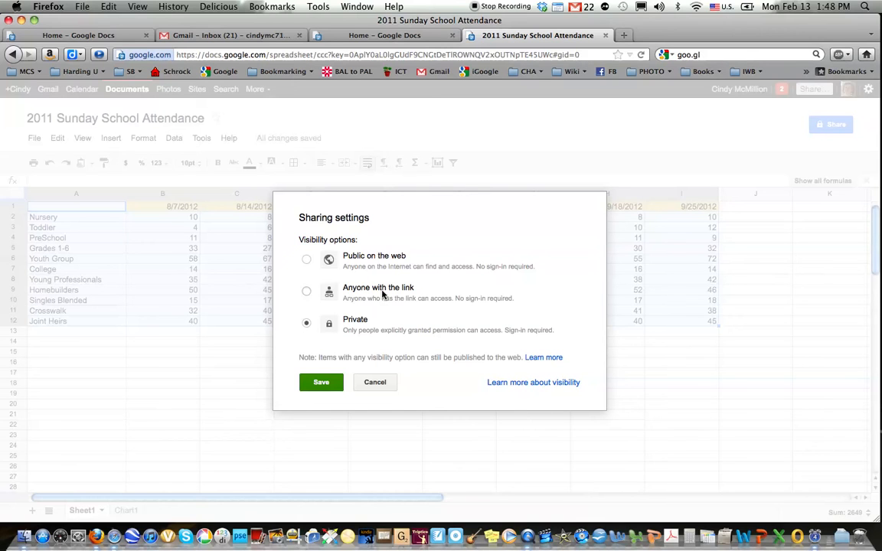
- Set sharing to 'Anyone with the link' and save, then select the search text in a new browser tab
left_click(306, 292)
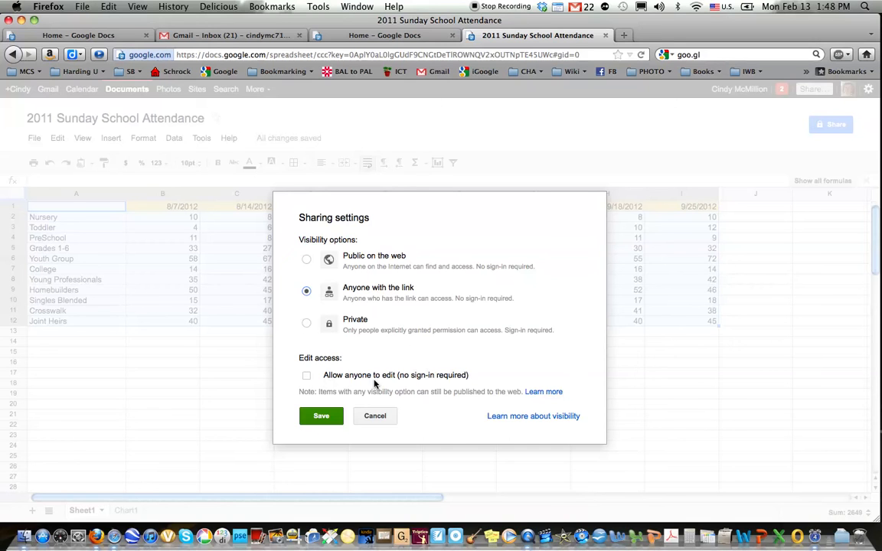
left_click(319, 417)
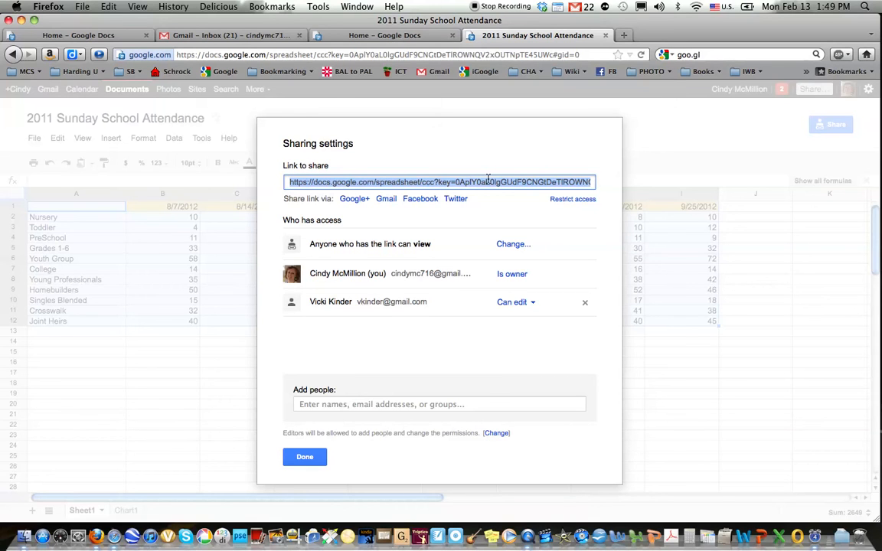
left_click(623, 36)
left_click(722, 55)
left_click_drag(722, 54, 660, 54)
- Search the web for goo.gl and open the Google URL Shortener site
type("goo.gl")
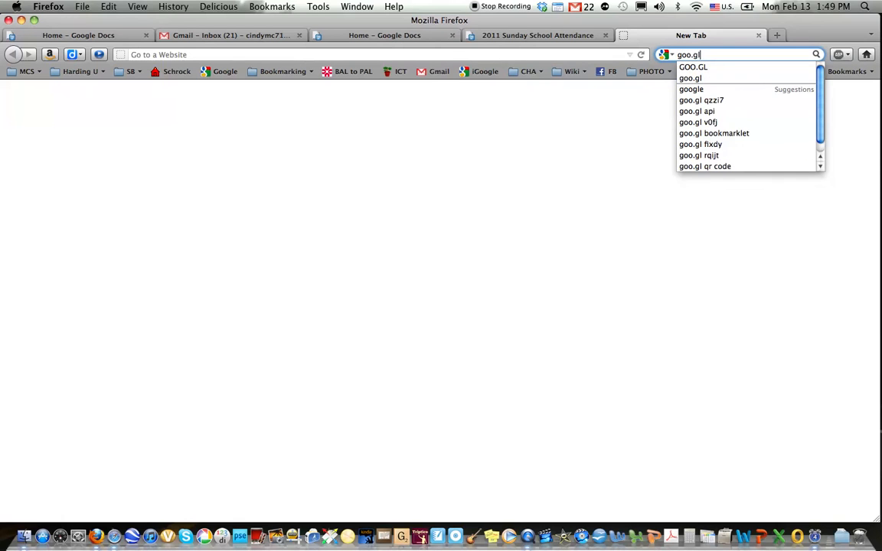
key("Return")
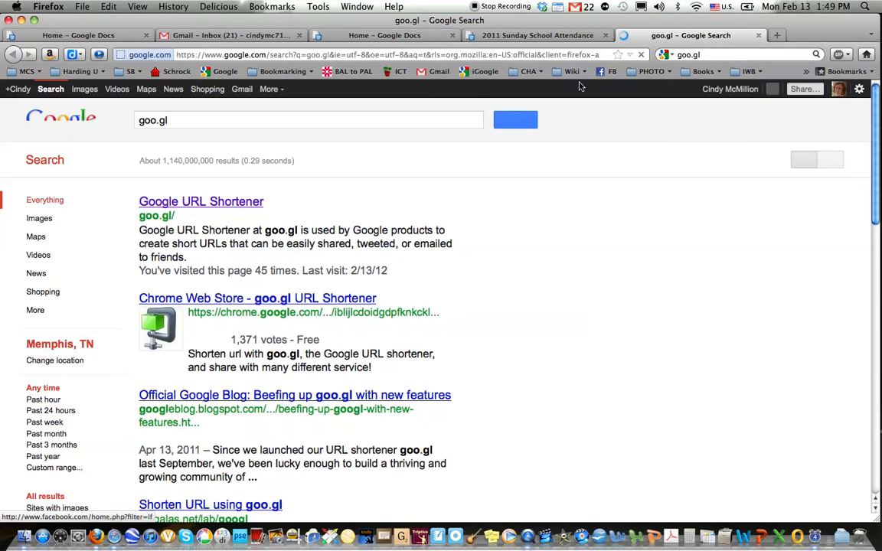
left_click(242, 204)
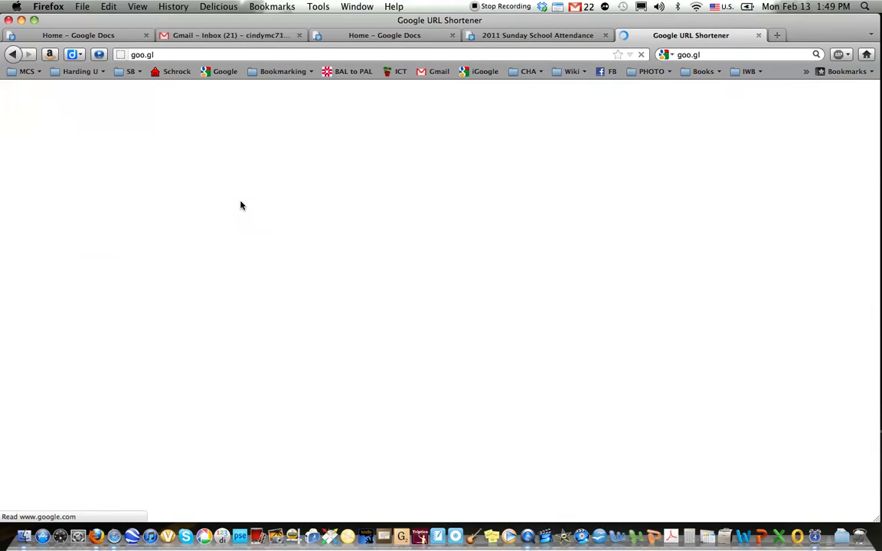
- Paste the spreadsheet's share link into the shortener and generate a short URL
left_click(212, 176)
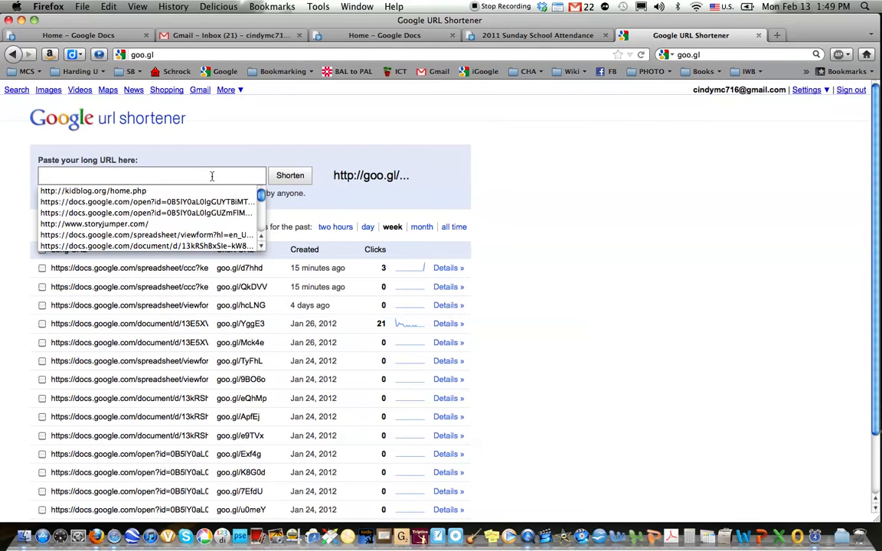
key("super+v")
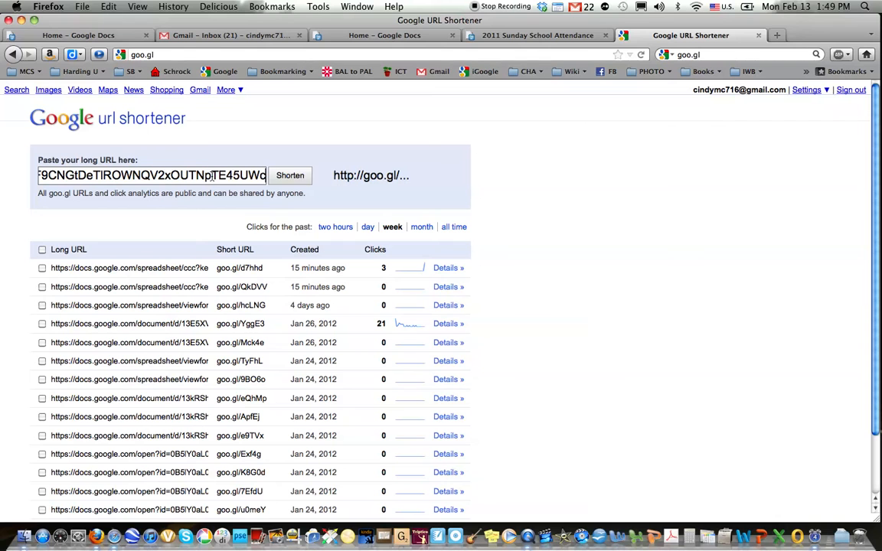
left_click(294, 177)
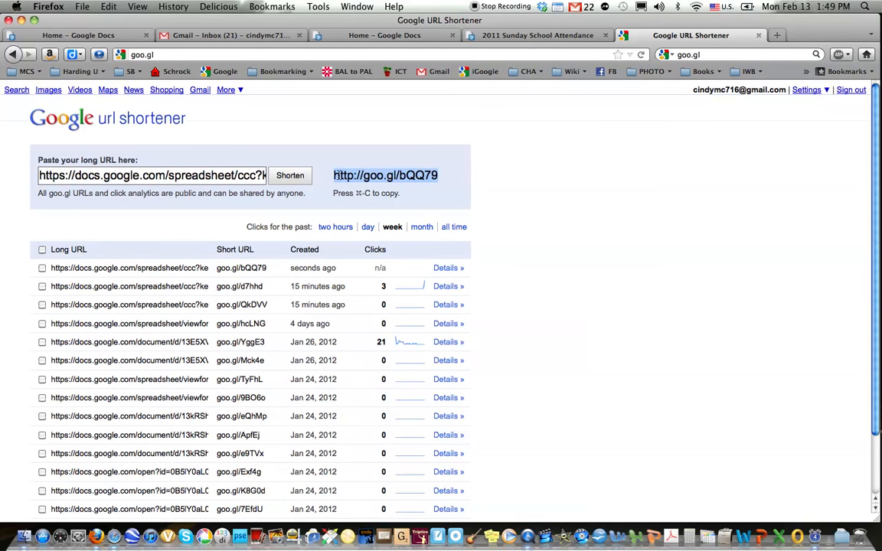
left_click(295, 177)
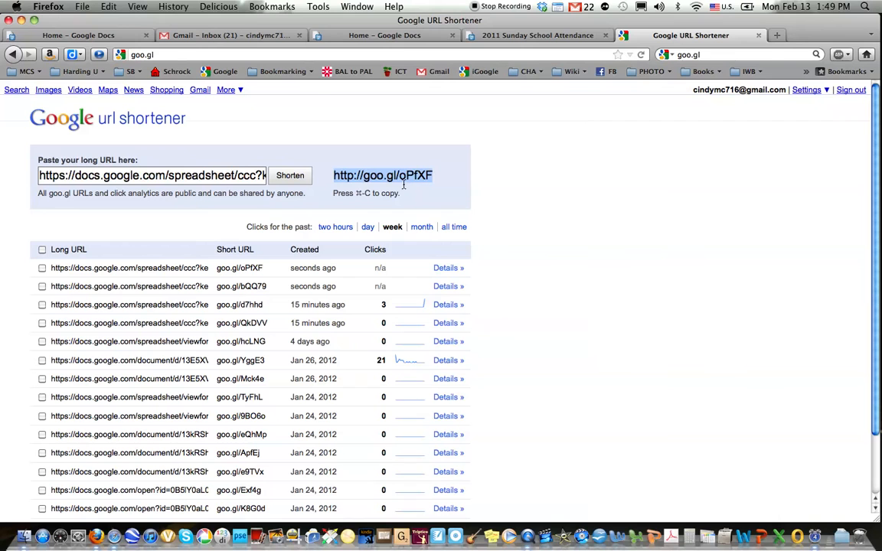
left_click(291, 175)
left_click(291, 176)
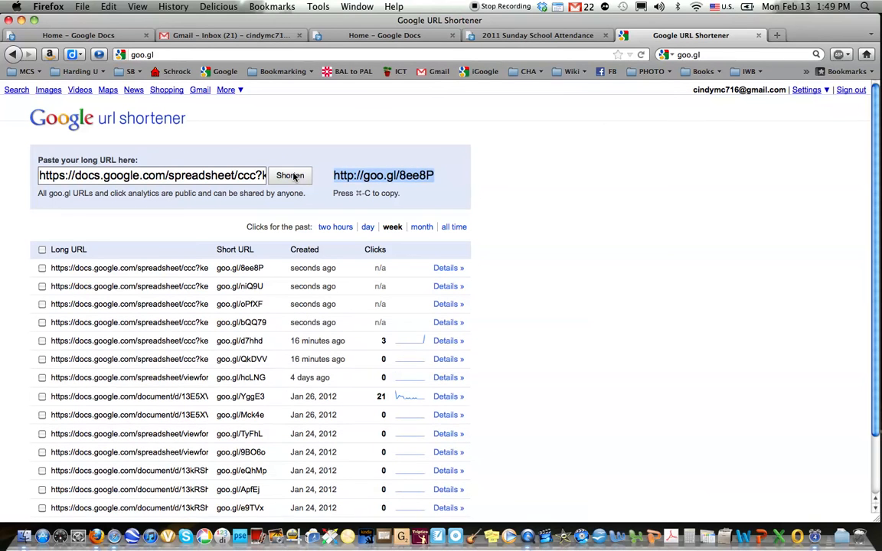
left_click(439, 177)
left_click_drag(439, 176, 335, 177)
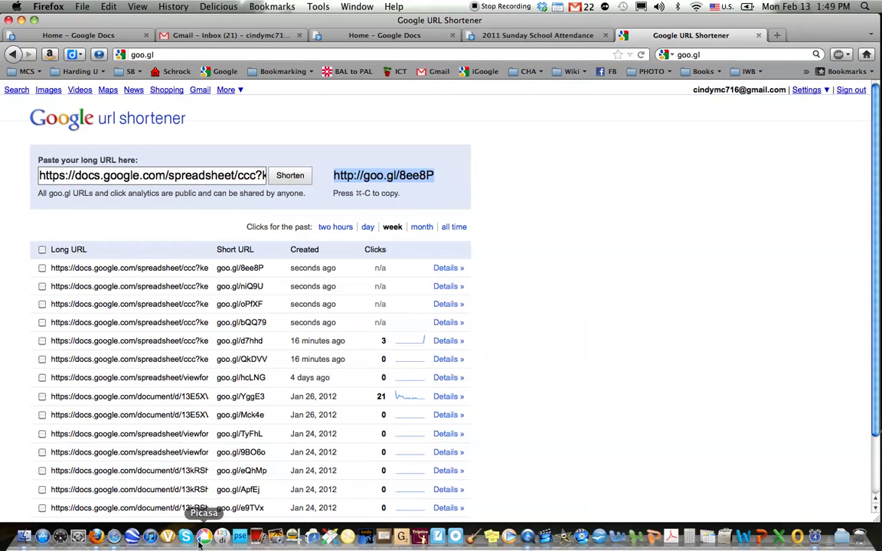
left_click(113, 538)
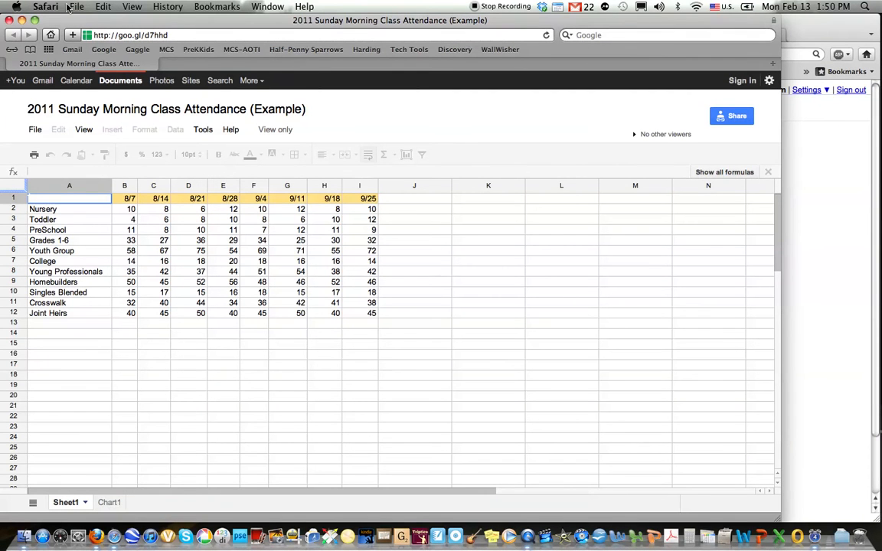
left_click(9, 20)
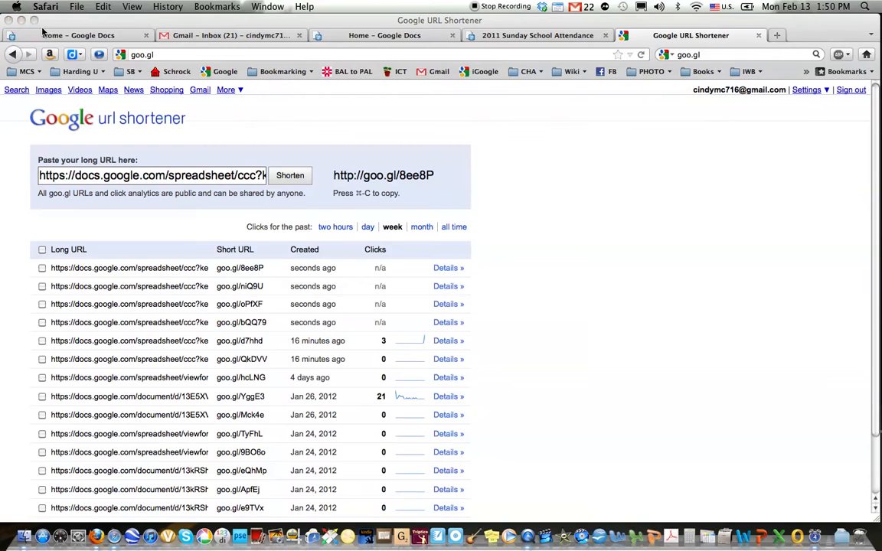
left_click(113, 538)
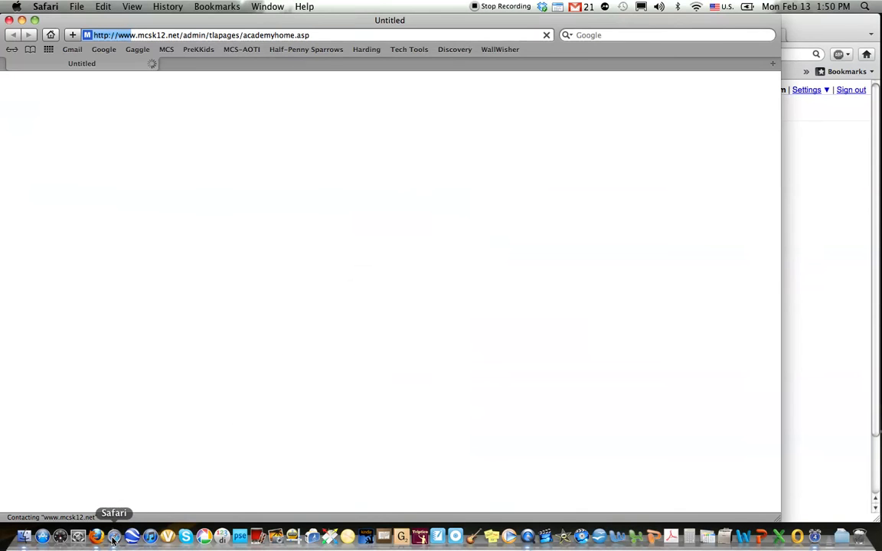
left_click_drag(332, 21, 366, 21)
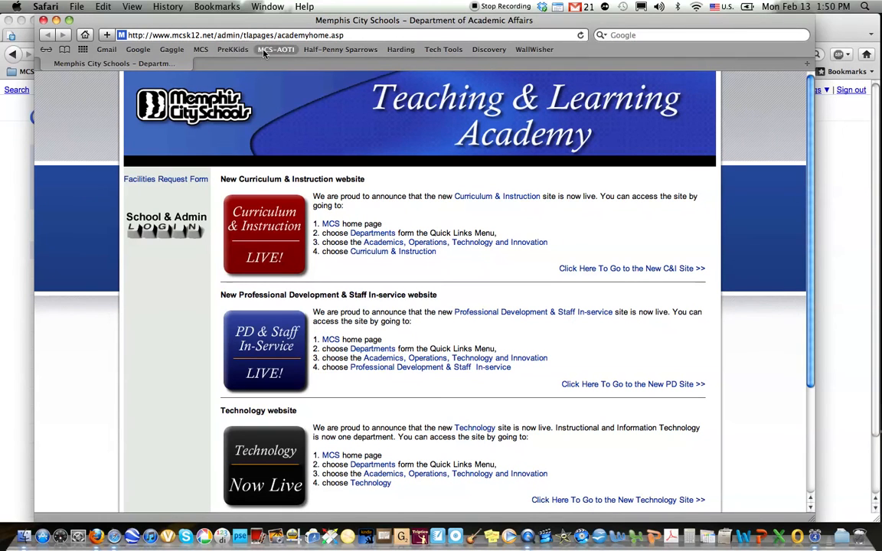
left_click_drag(355, 33, 107, 34)
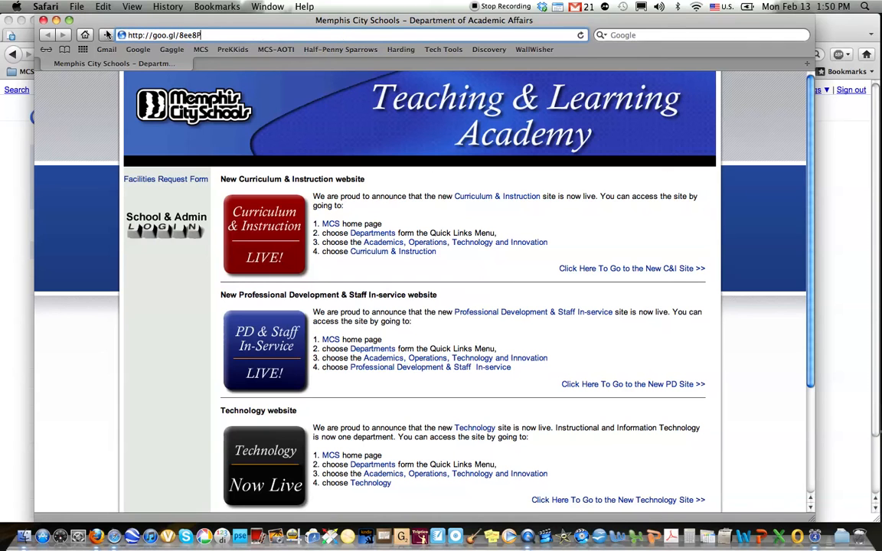
key("Return")
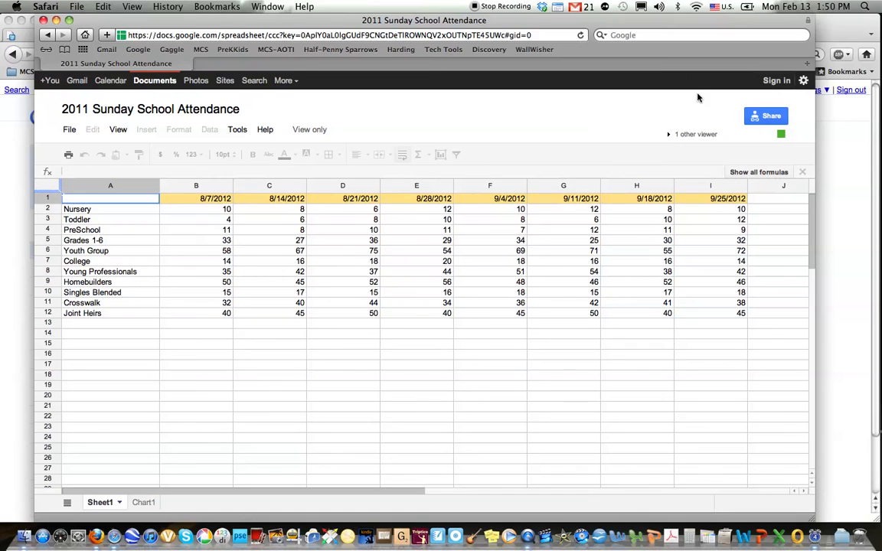
- Check the 8/28/2012 College and Singles Blended counts, view the Chart1 column chart, then return to Firefox
left_click(421, 260)
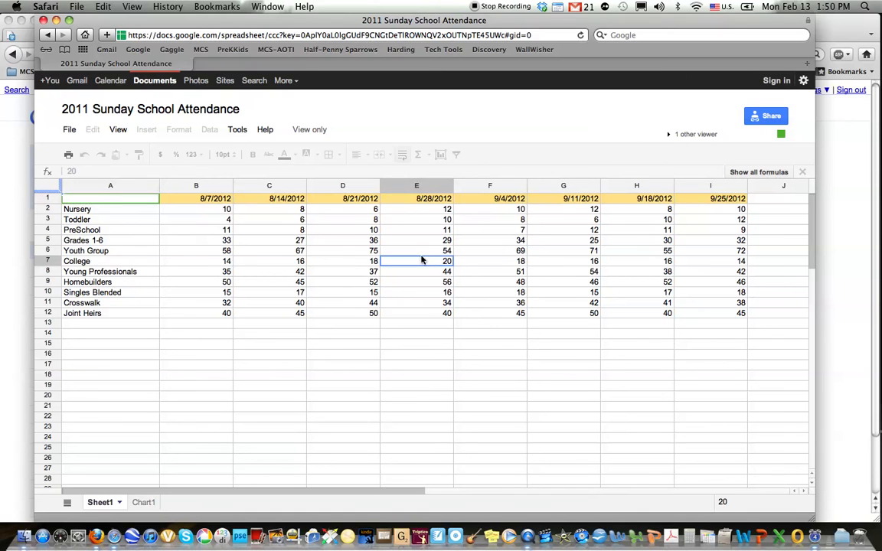
left_click(438, 294)
left_click(497, 327)
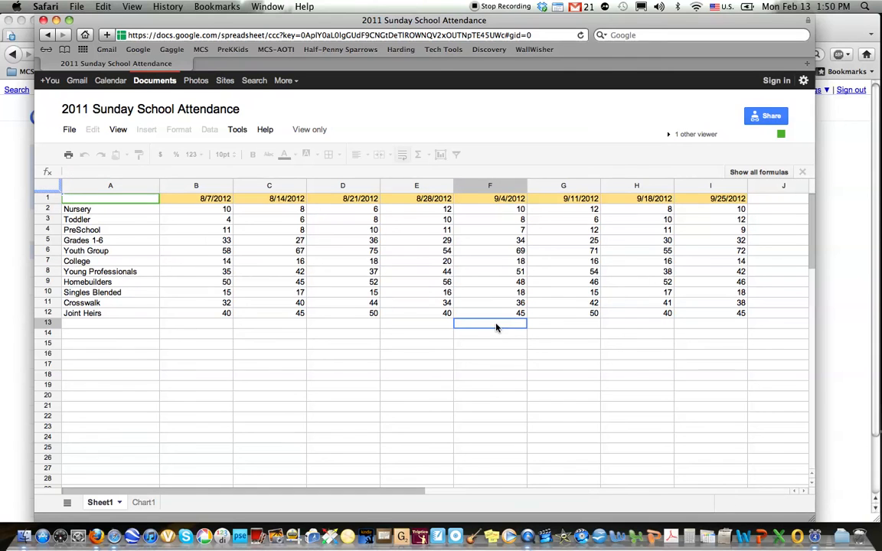
left_click(140, 502)
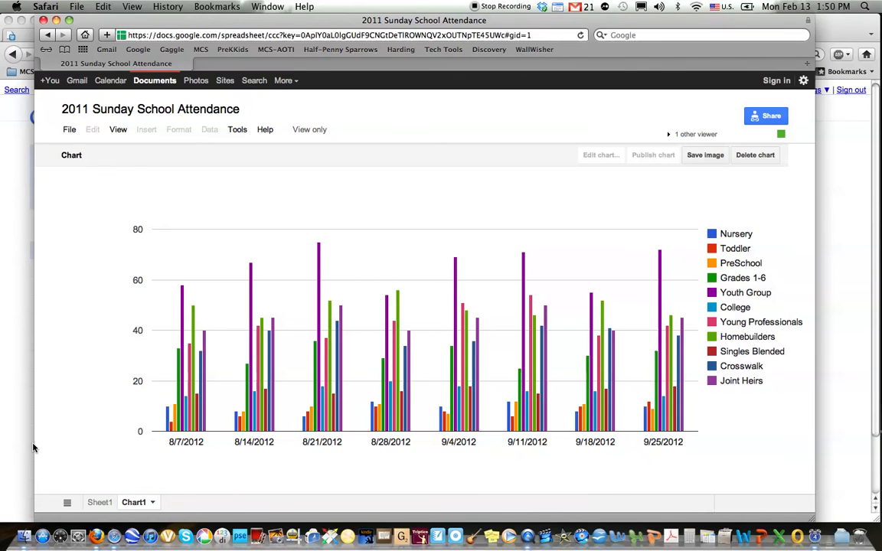
left_click(23, 416)
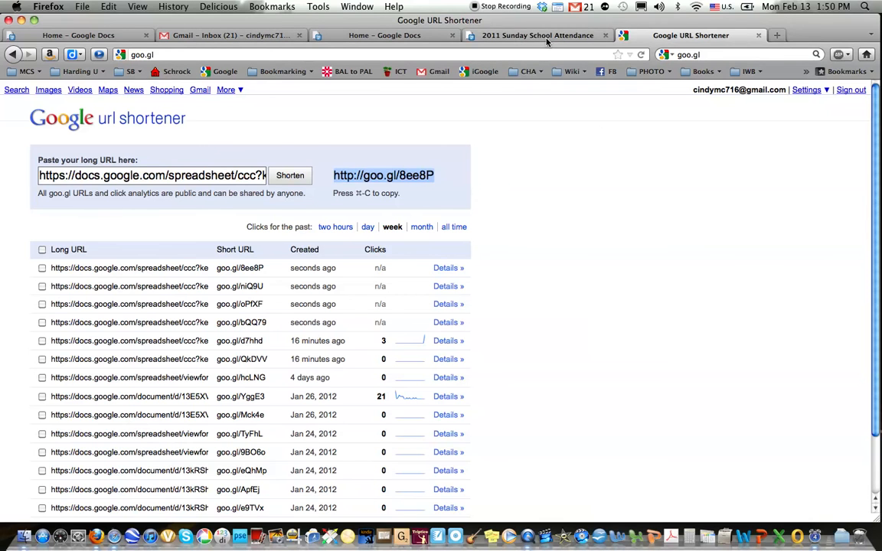
- Close sharing settings, enter 100 for Homebuilders on 8/14, 8/21 and 8/28/2012, and view Chart1
left_click(492, 34)
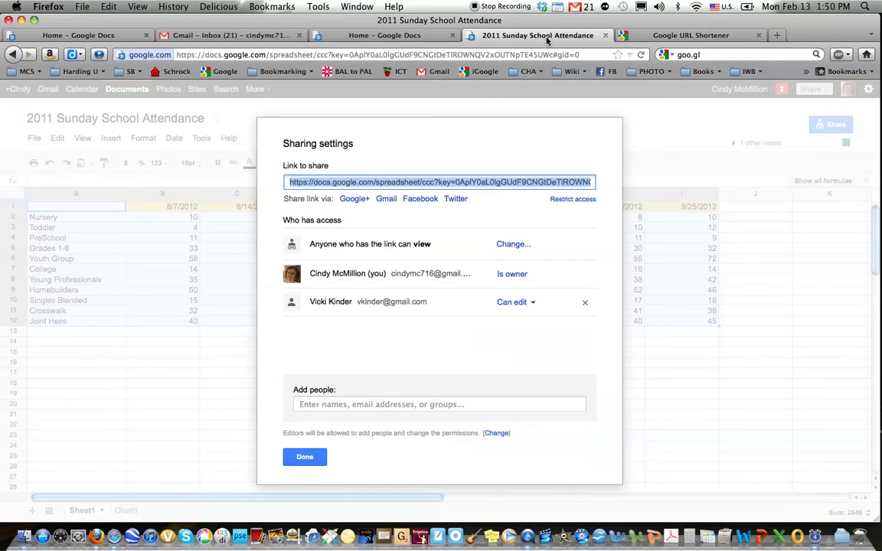
left_click(305, 458)
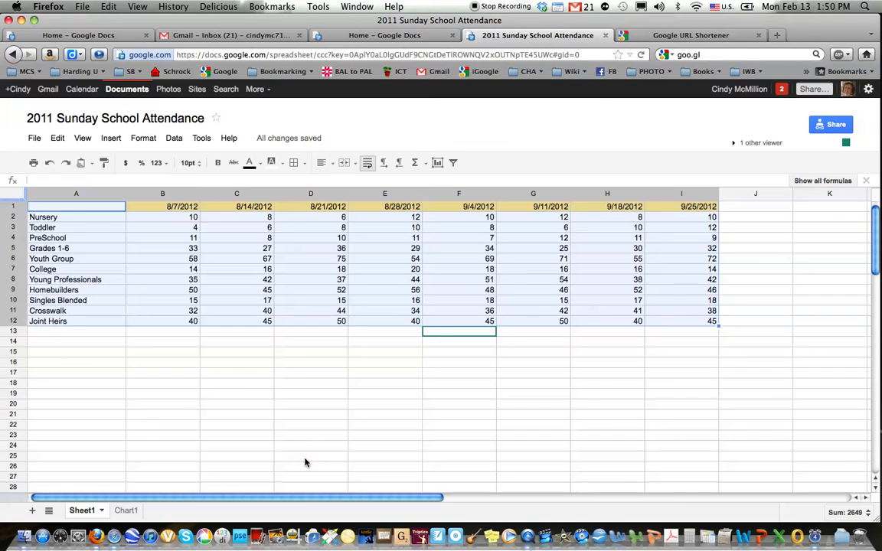
left_click(268, 292)
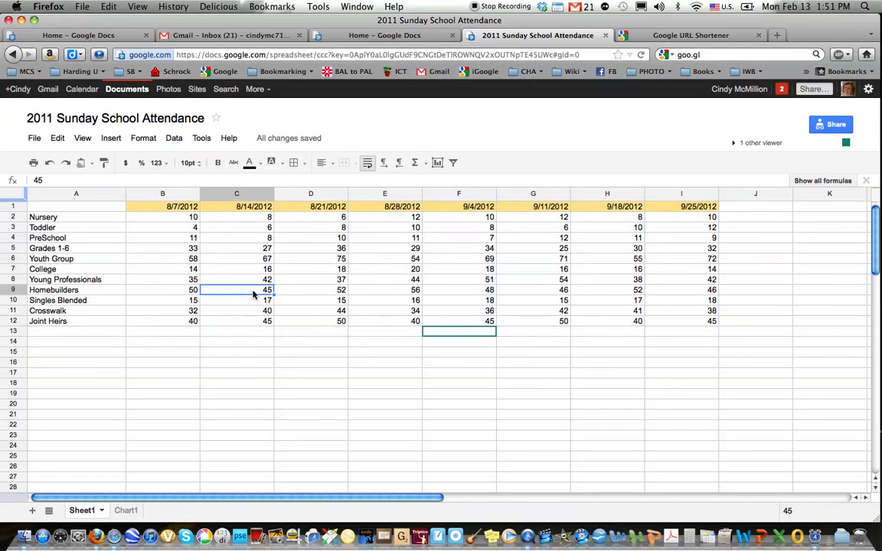
type("100")
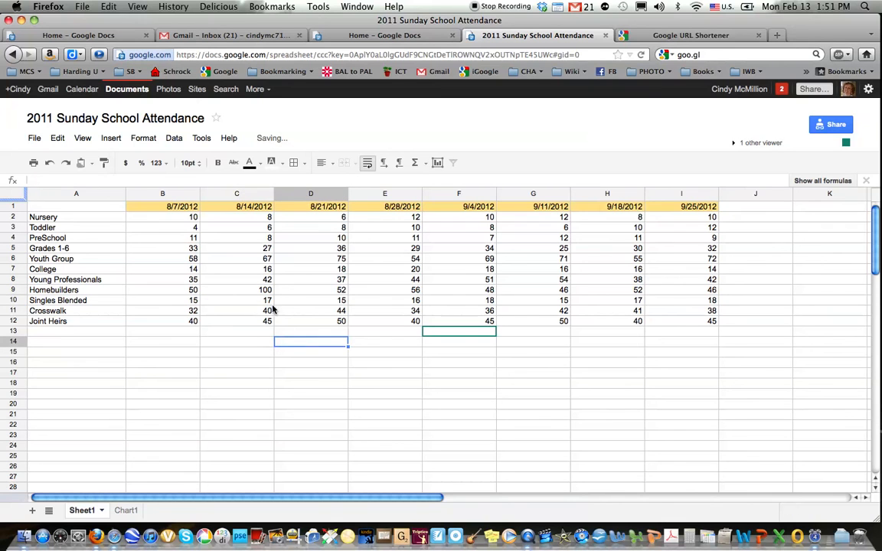
left_click(324, 293)
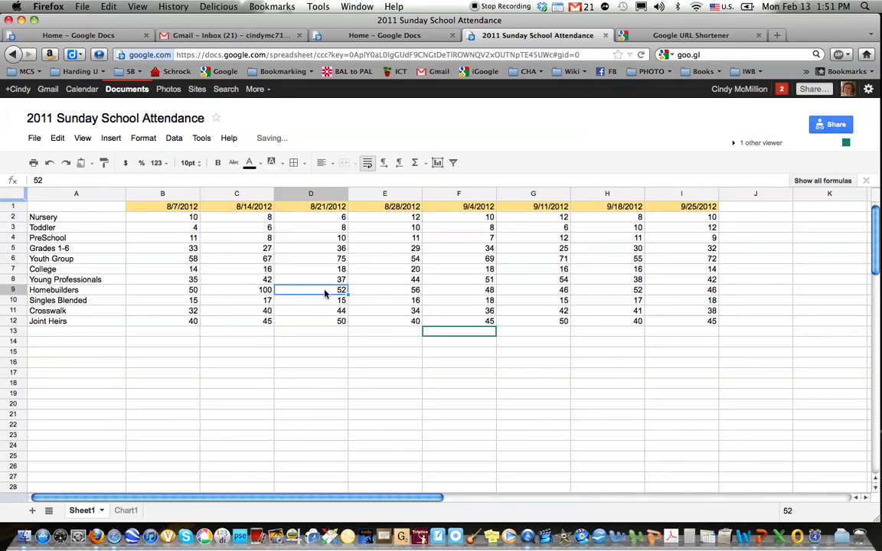
type("100")
left_click(412, 291)
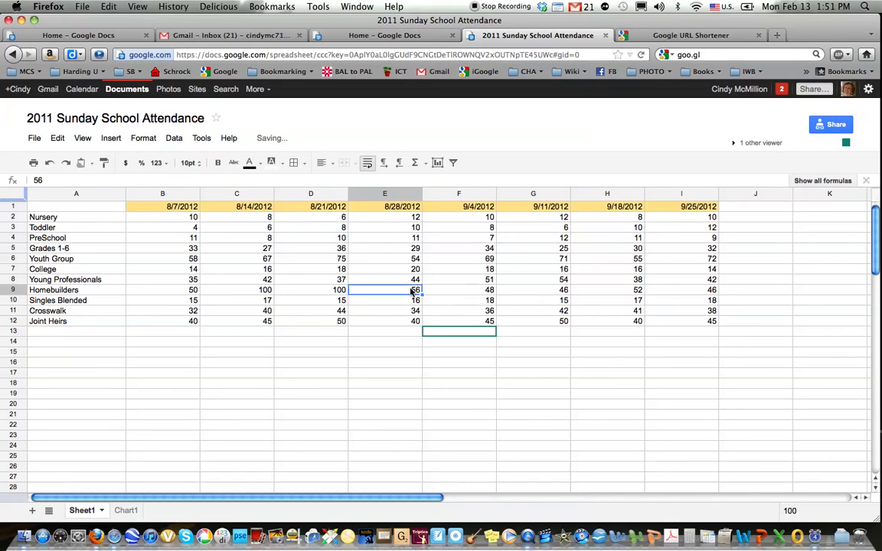
type("100")
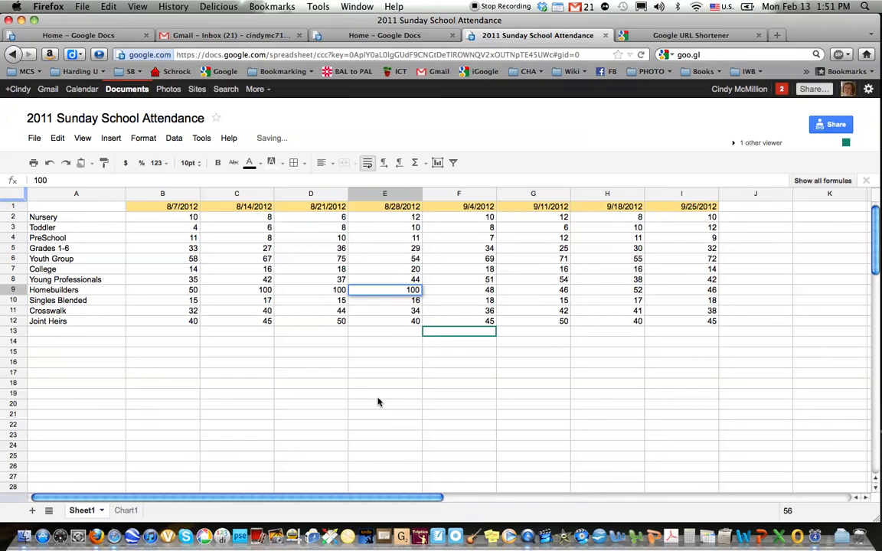
left_click(378, 398)
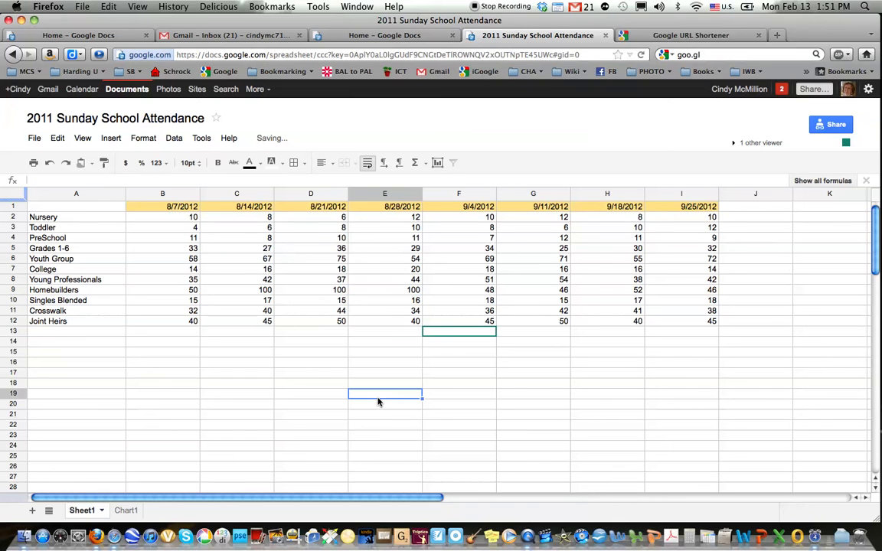
left_click(126, 510)
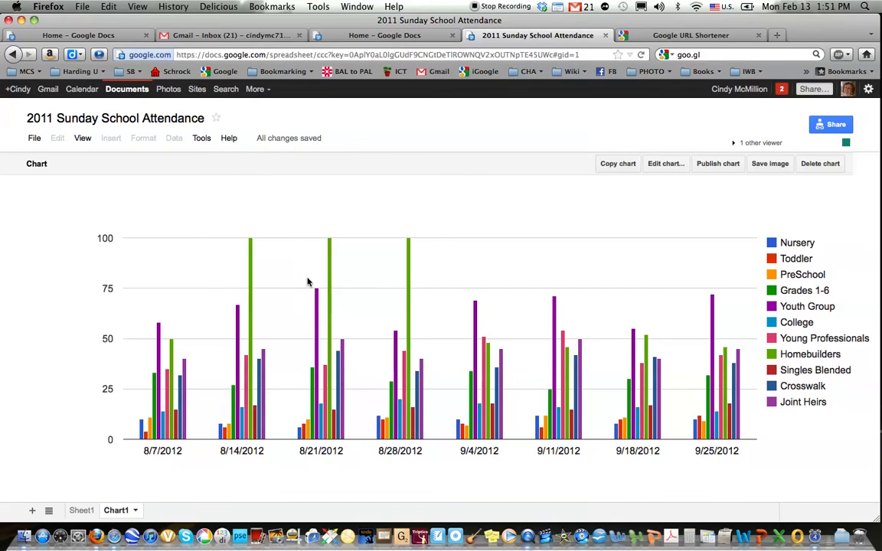
left_click(113, 540)
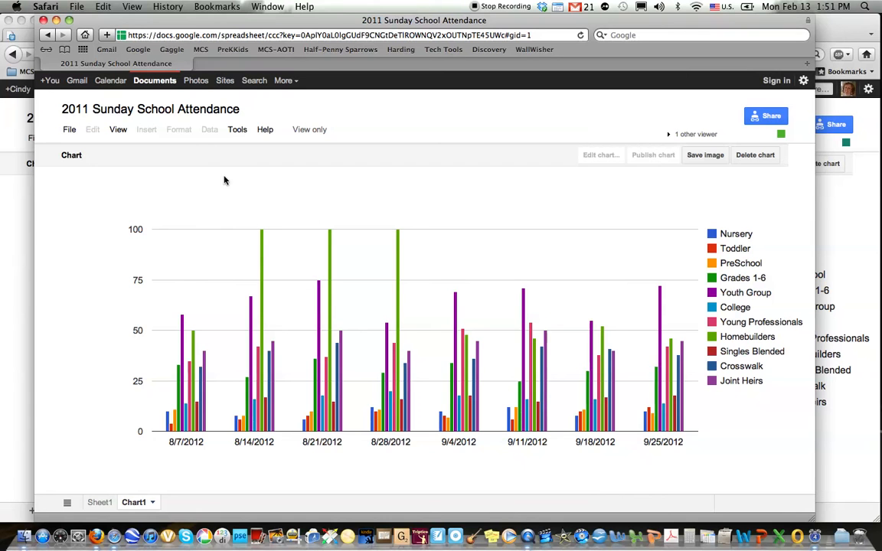
left_click(19, 319)
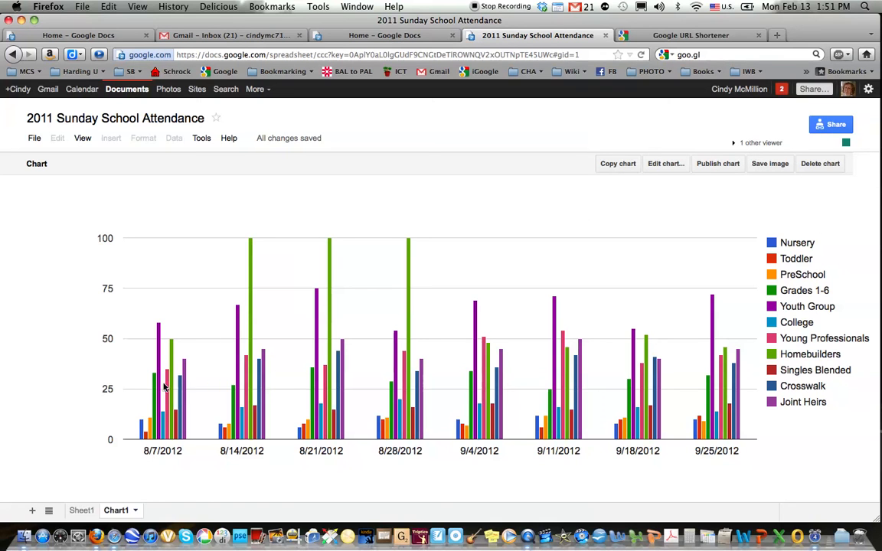
left_click(81, 511)
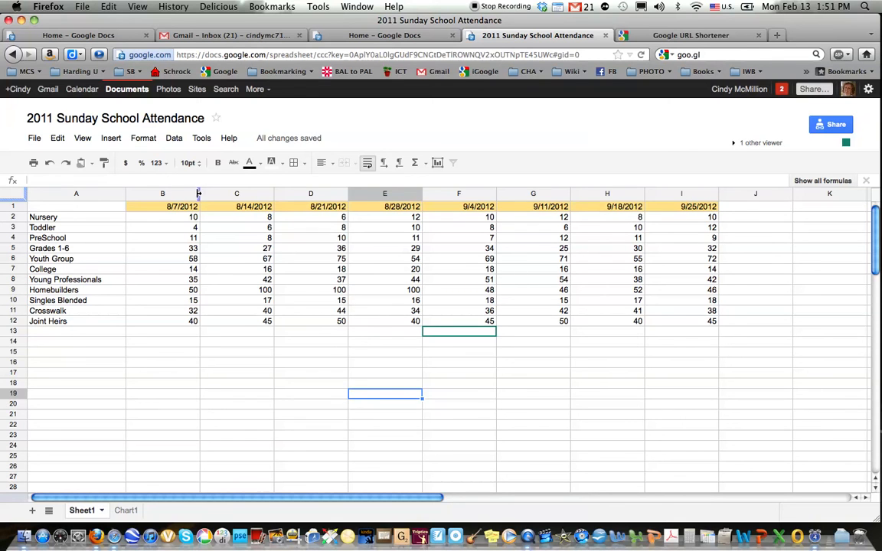
- Drag columns B and C narrower and auto-fit columns D through I to their contents
left_click_drag(199, 194, 177, 194)
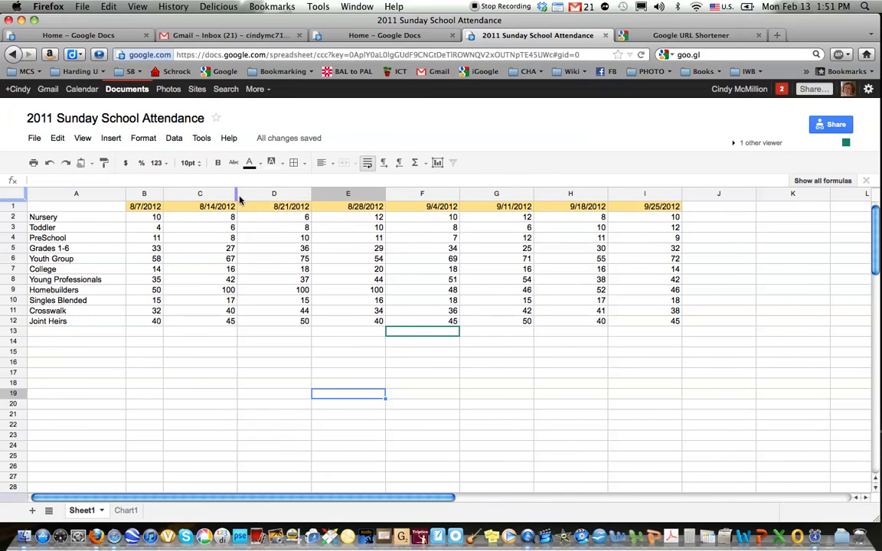
left_click_drag(237, 194, 205, 194)
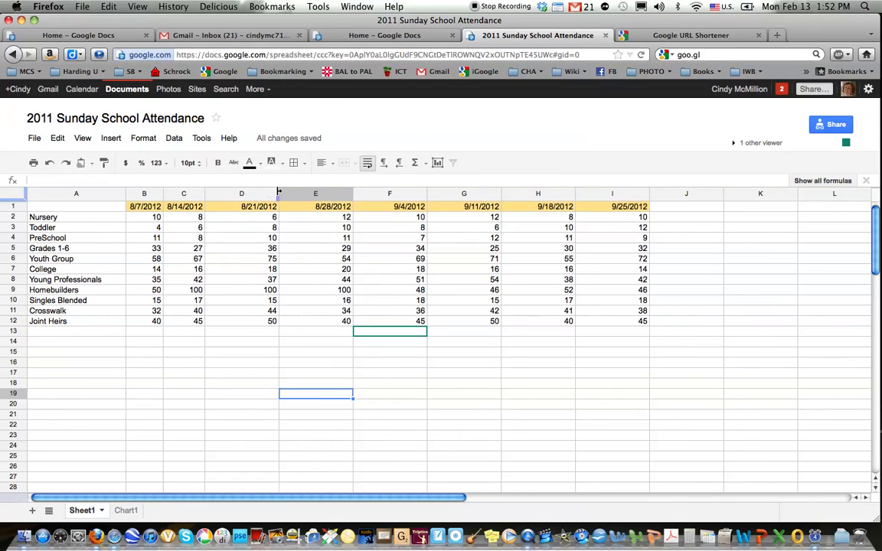
double_click(279, 194)
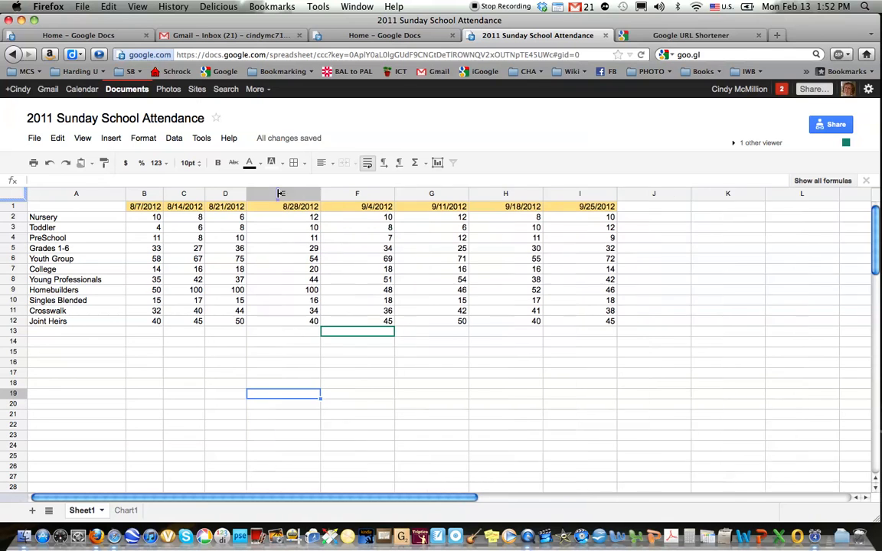
double_click(320, 193)
double_click(362, 194)
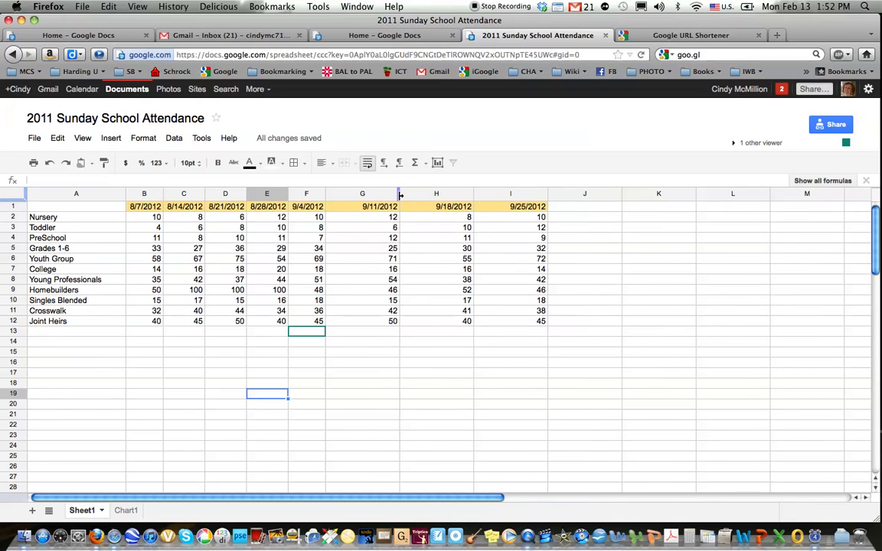
double_click(399, 194)
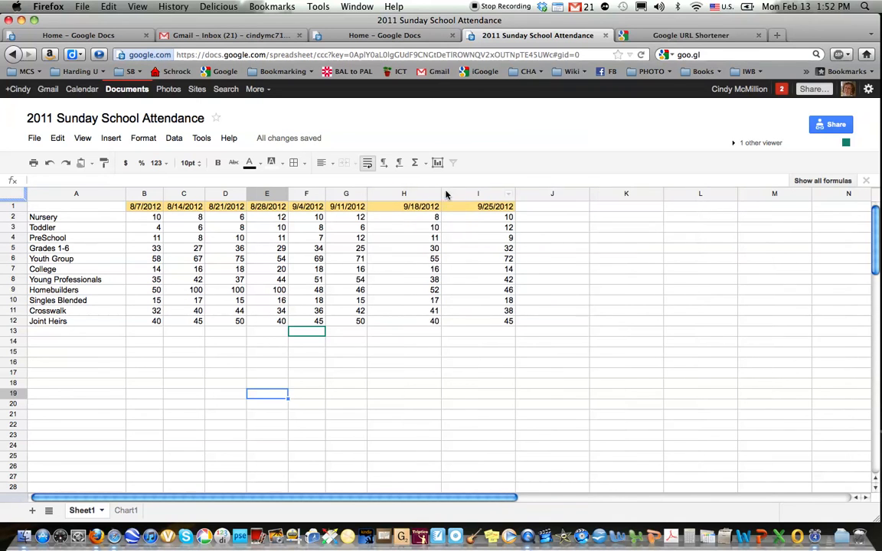
double_click(442, 194)
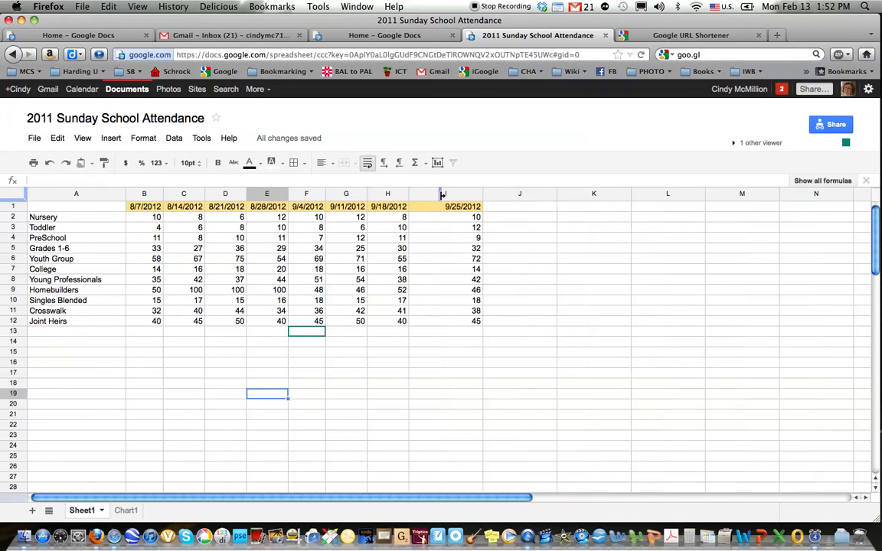
double_click(483, 194)
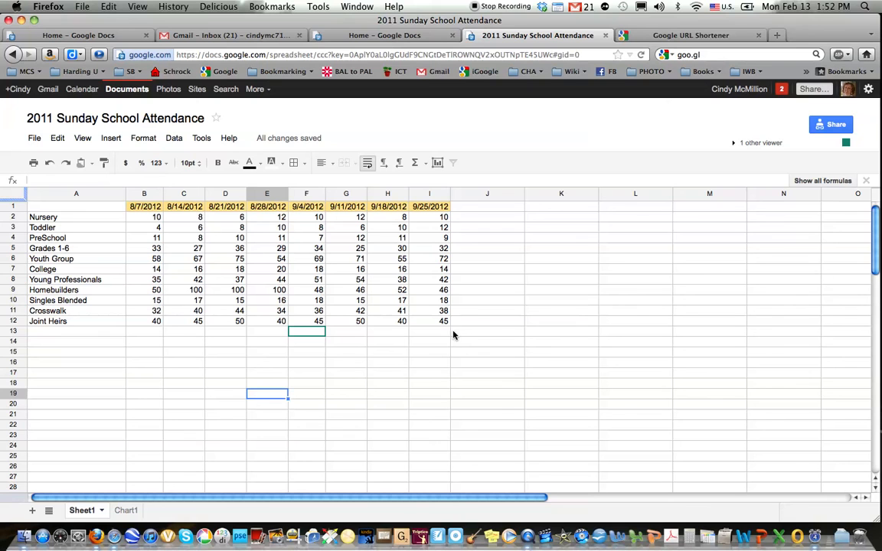
left_click(381, 415)
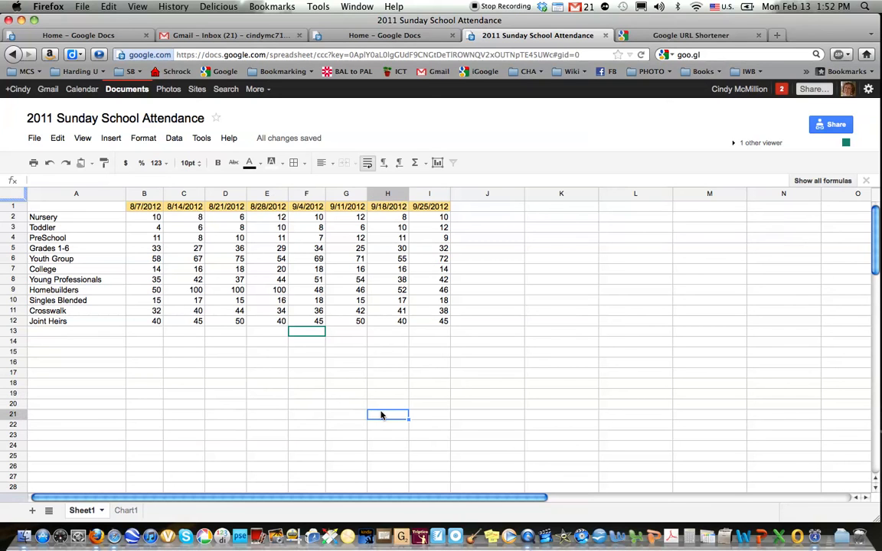